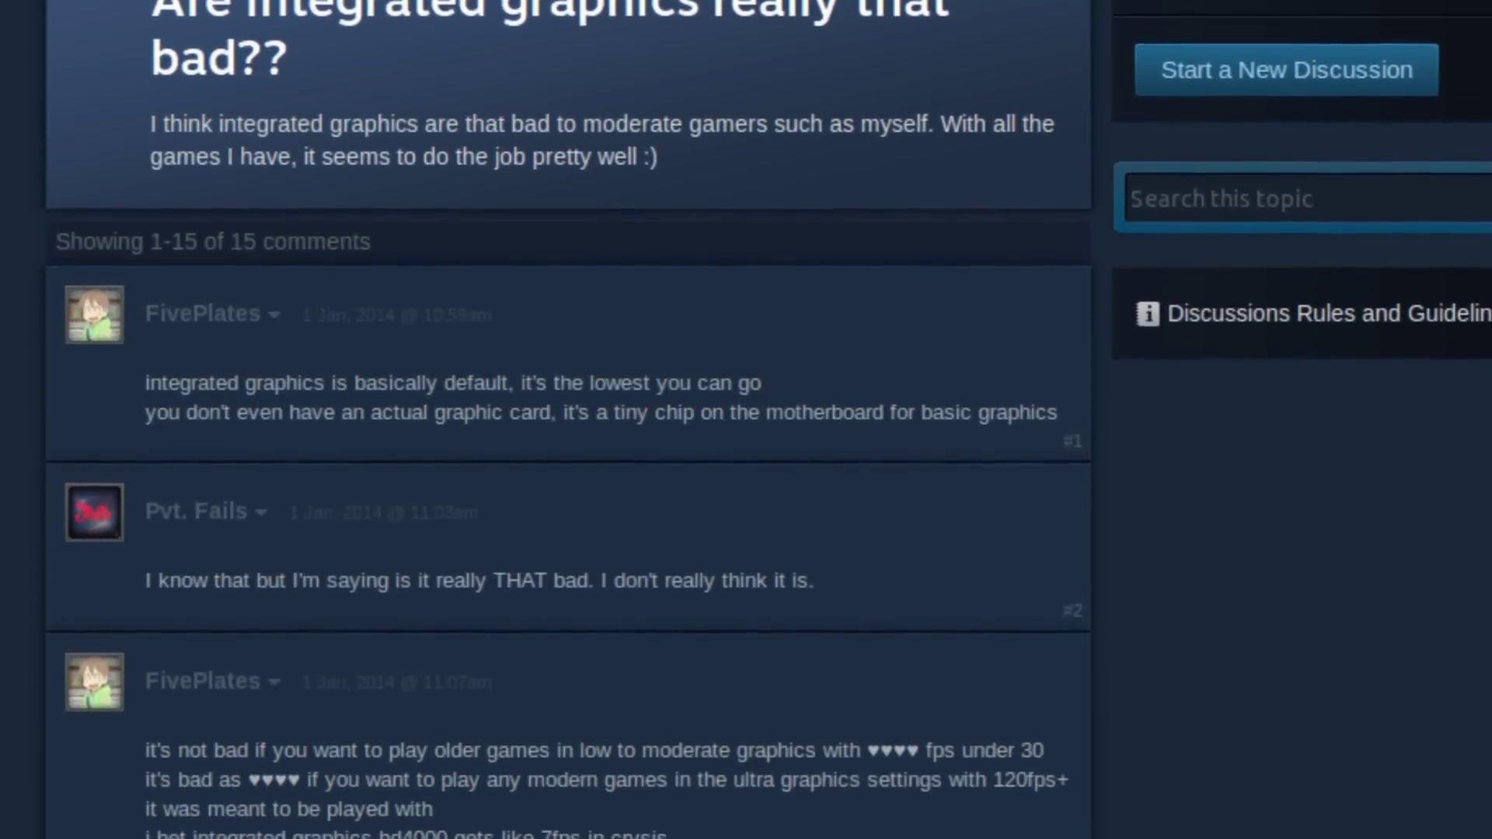
{"action": "scroll", "coordinate": [747, 420], "scroll_direction": "down", "scroll_amount": 4}
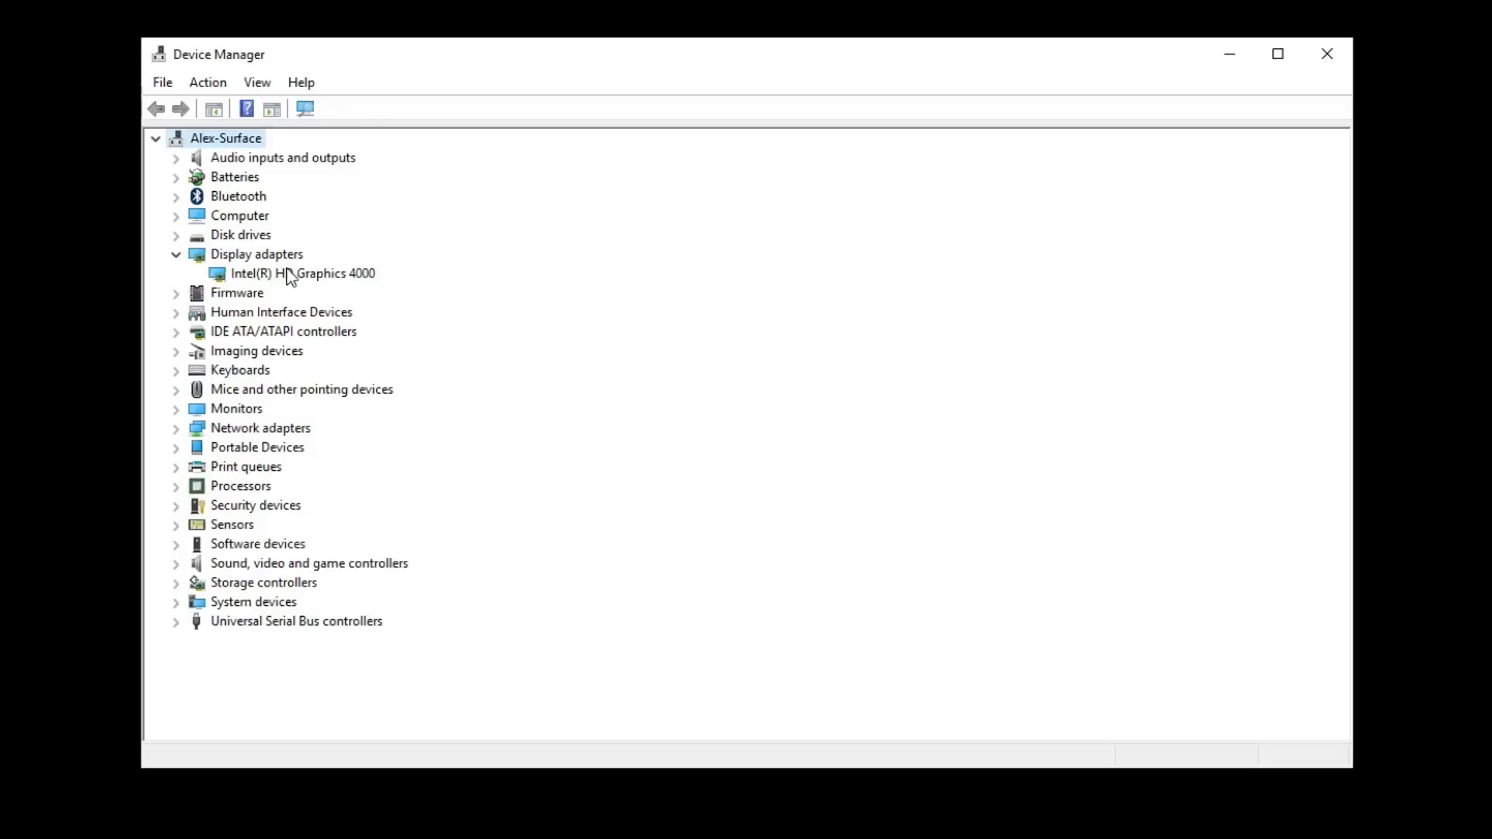
Update the Intel HD Graphics 4000 driver via Have Disk, browsing up to the Downloads folder.
{"action": "right_click", "coordinate": [287, 272]}
{"action": "left_click", "coordinate": [420, 282]}
{"action": "left_click", "coordinate": [622, 473]}
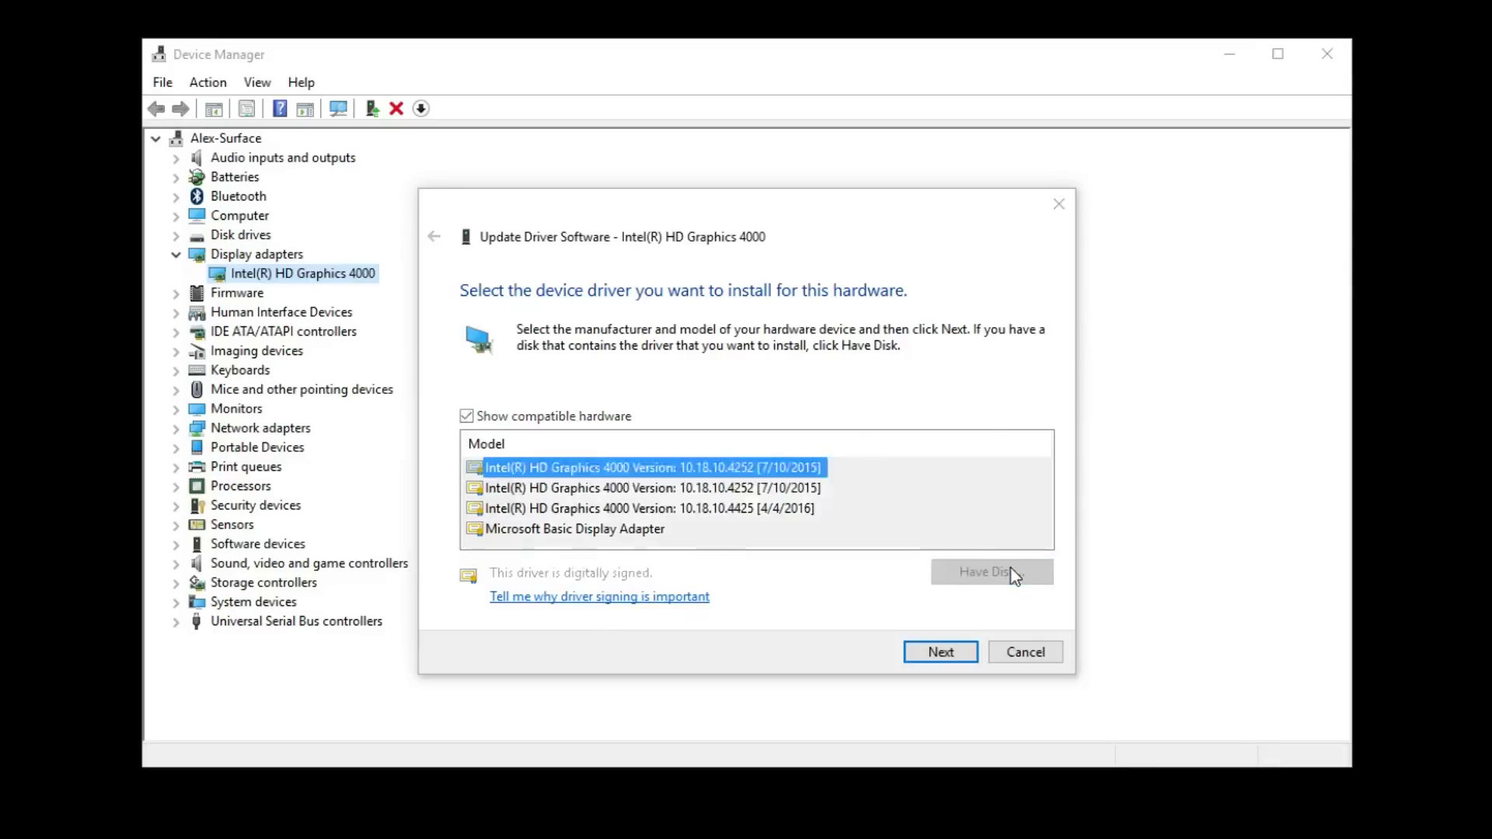
{"action": "left_click", "coordinate": [1003, 572]}
{"action": "left_click", "coordinate": [925, 542]}
{"action": "left_click", "coordinate": [969, 310]}
{"action": "left_click", "coordinate": [969, 309]}
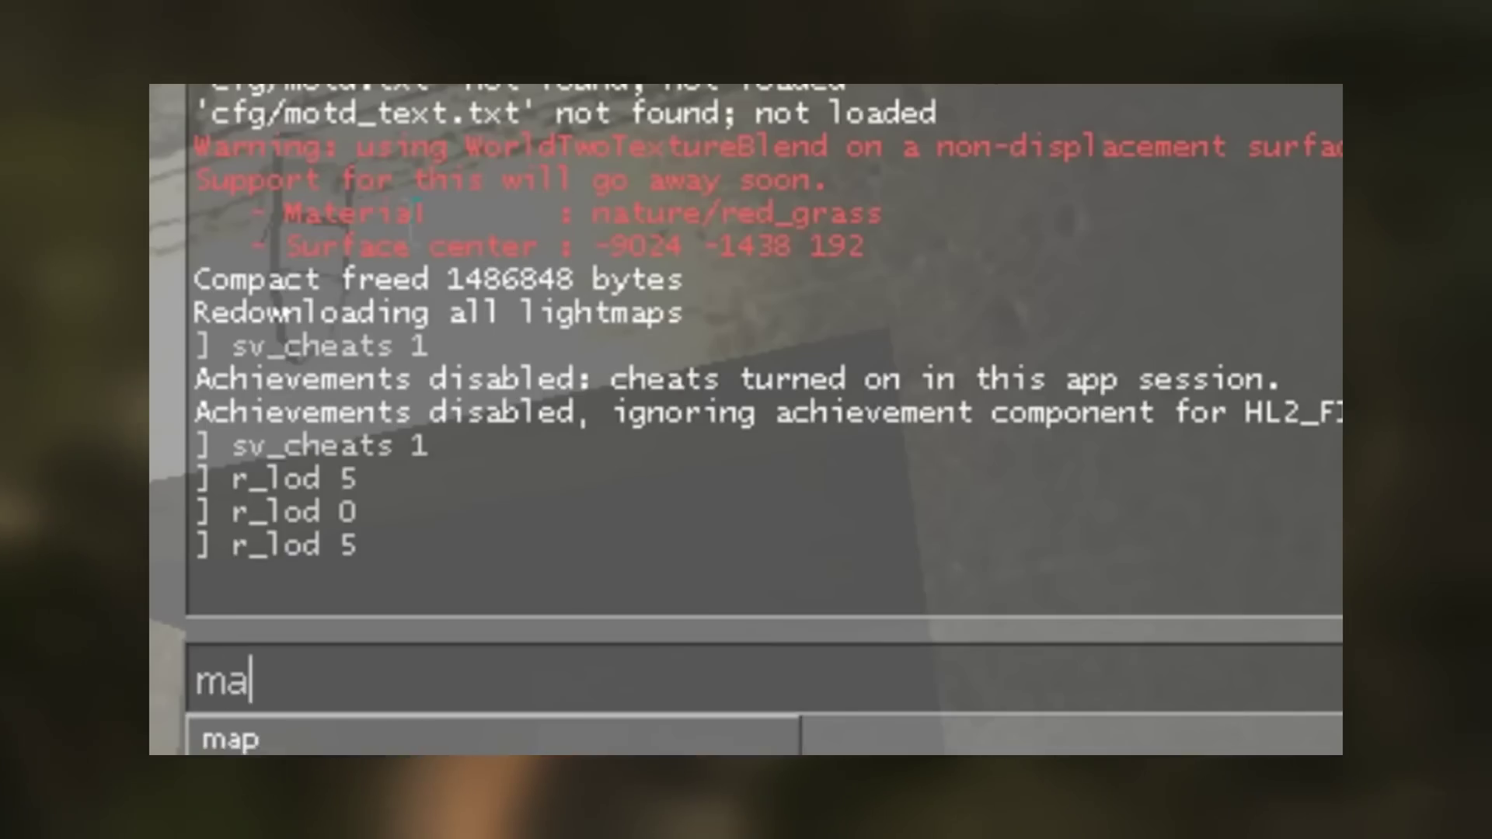
Enter mat_filterlightmaps 0 in the game's developer console.
{"action": "type", "text": "t_filterlightmaps 0"}
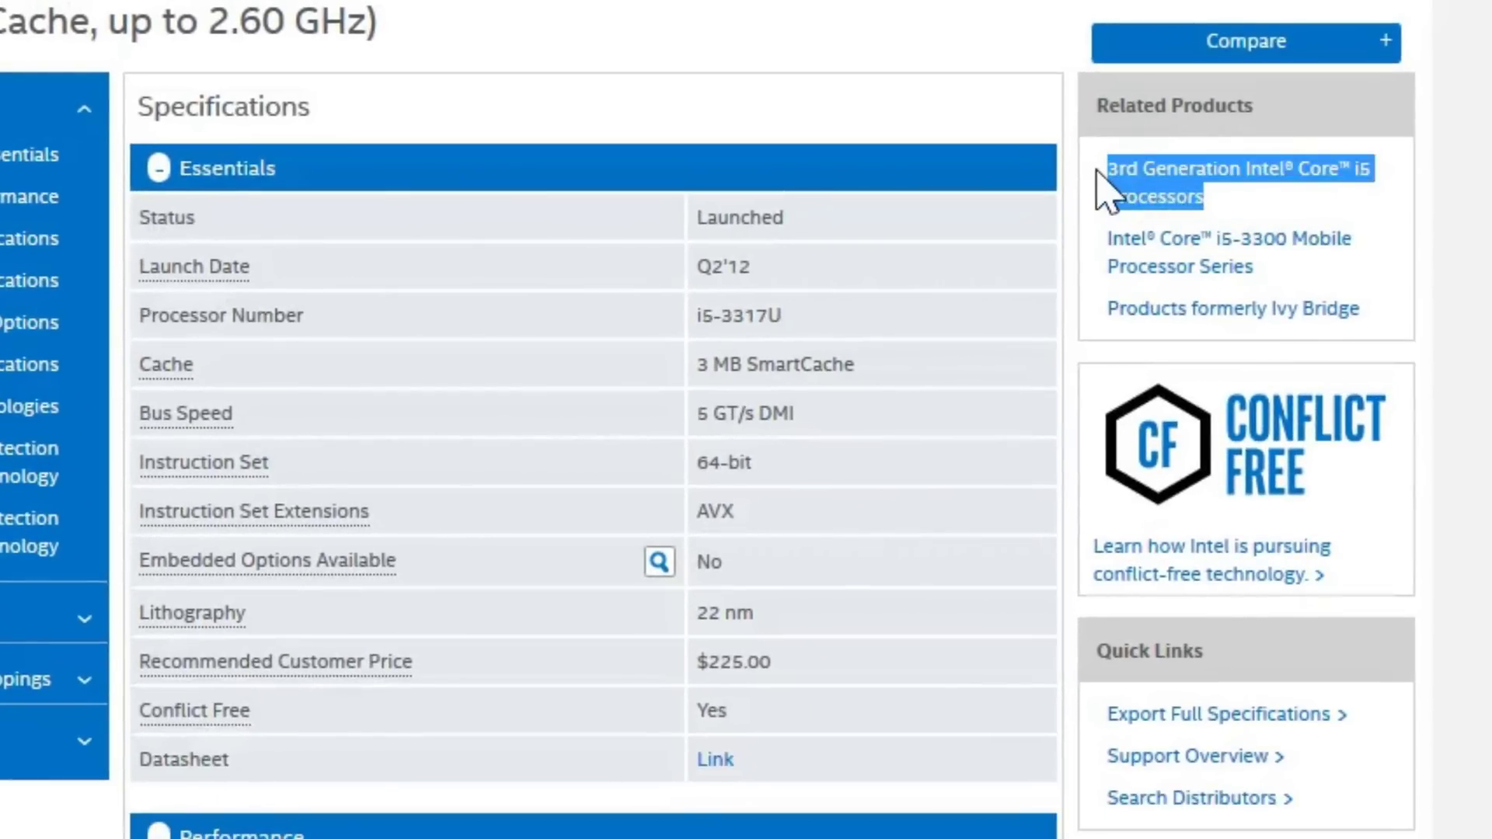
Select the HD Graphics 4000 model name on the Core i5-3317U specifications page.
{"action": "scroll", "coordinate": [1073, 204], "scroll_direction": "down", "scroll_amount": 10}
{"action": "left_click_drag", "start_coordinate": [911, 290], "coordinate": [688, 292]}
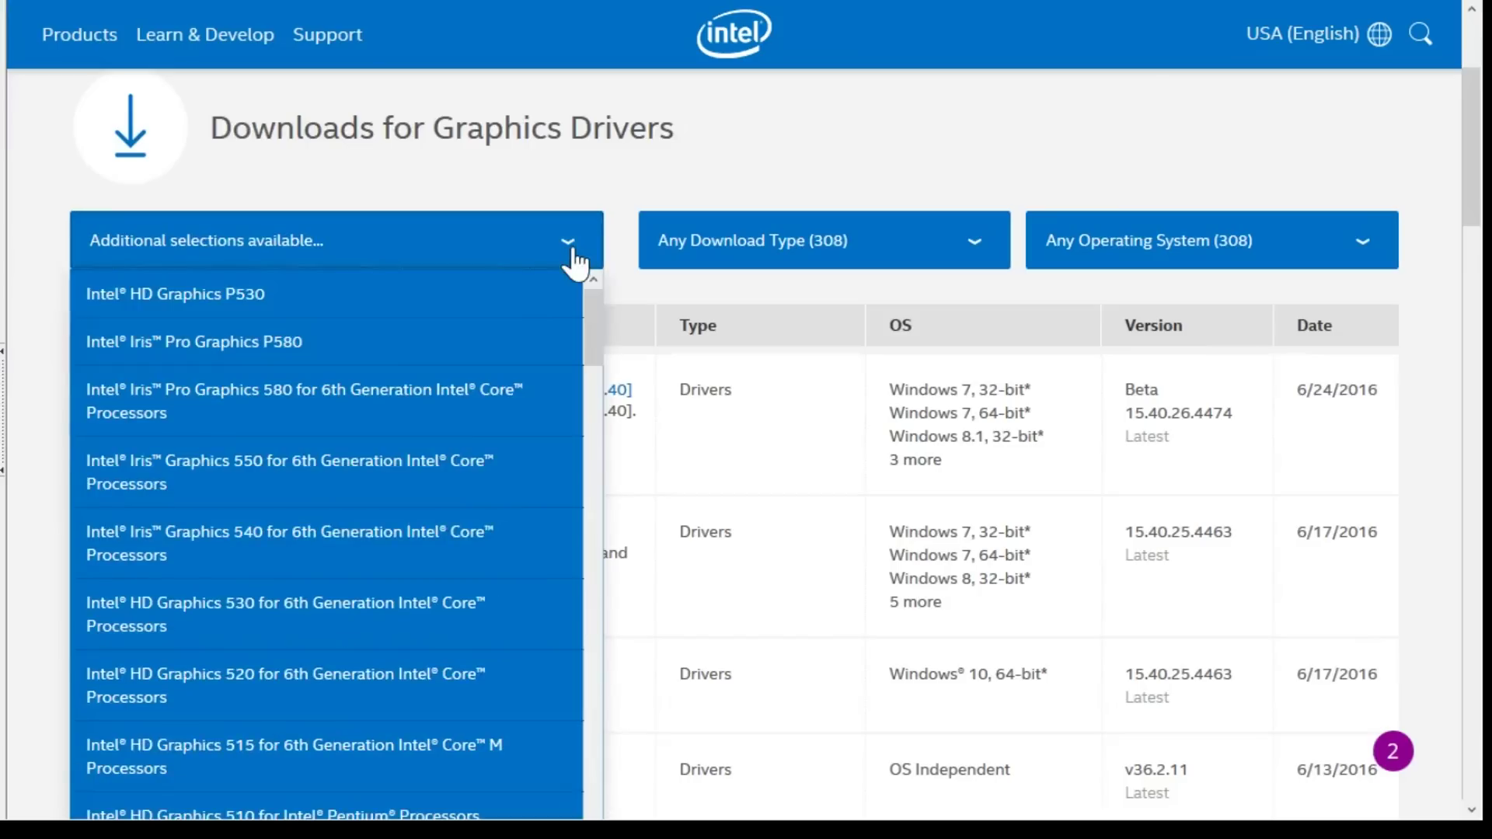
{"action": "scroll", "coordinate": [517, 353], "scroll_direction": "down", "scroll_amount": 10}
{"action": "scroll", "coordinate": [366, 310], "scroll_direction": "up", "scroll_amount": 2}
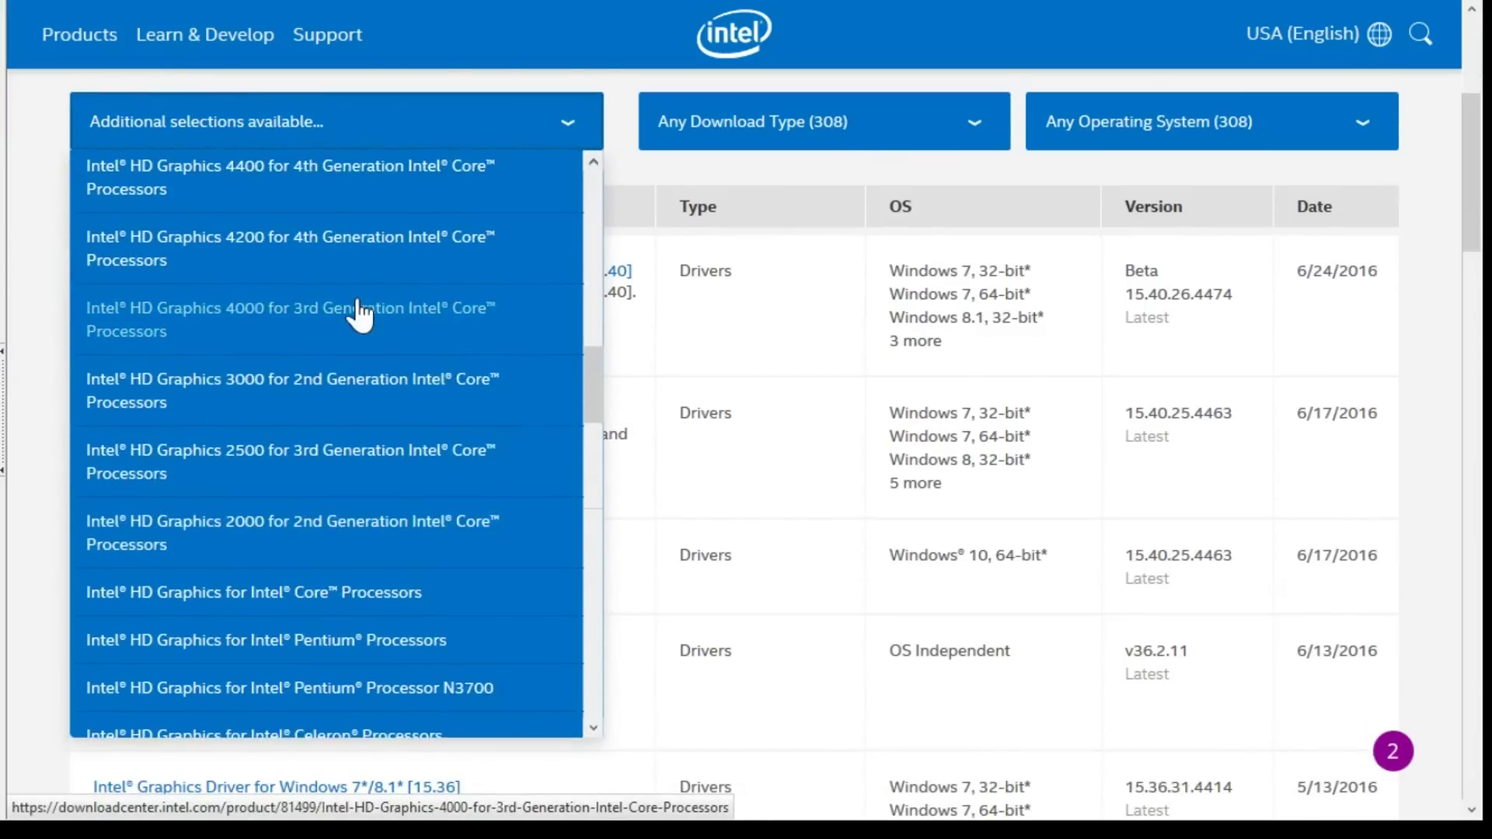
Download the 64-bit win64_153343.4425.zip HD Graphics 4000 driver and extract it.
{"action": "left_click", "coordinate": [361, 310]}
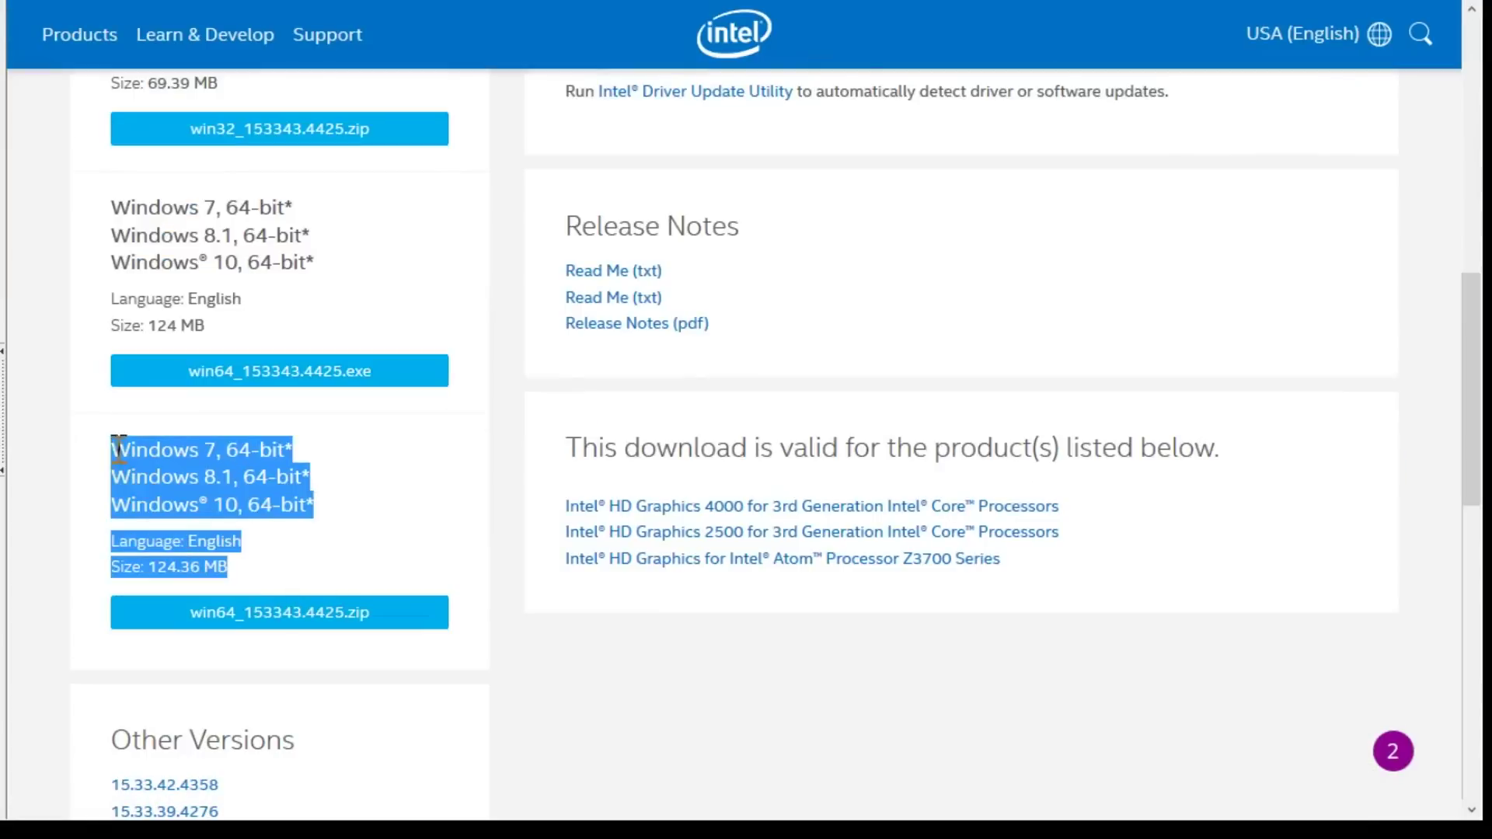
{"action": "left_click", "coordinate": [375, 622]}
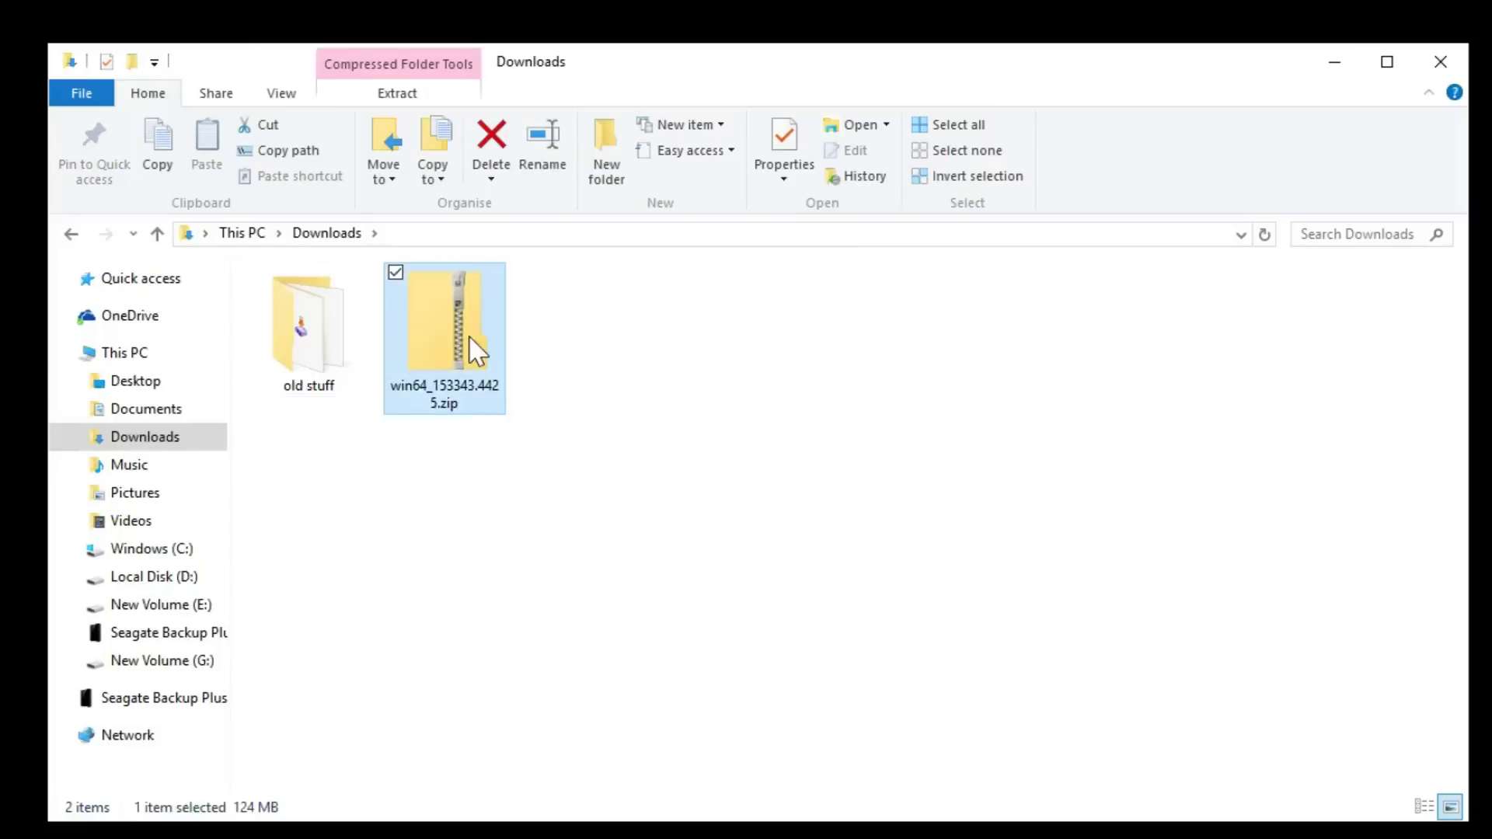
{"action": "right_click", "coordinate": [469, 346]}
{"action": "left_click", "coordinate": [353, 516]}
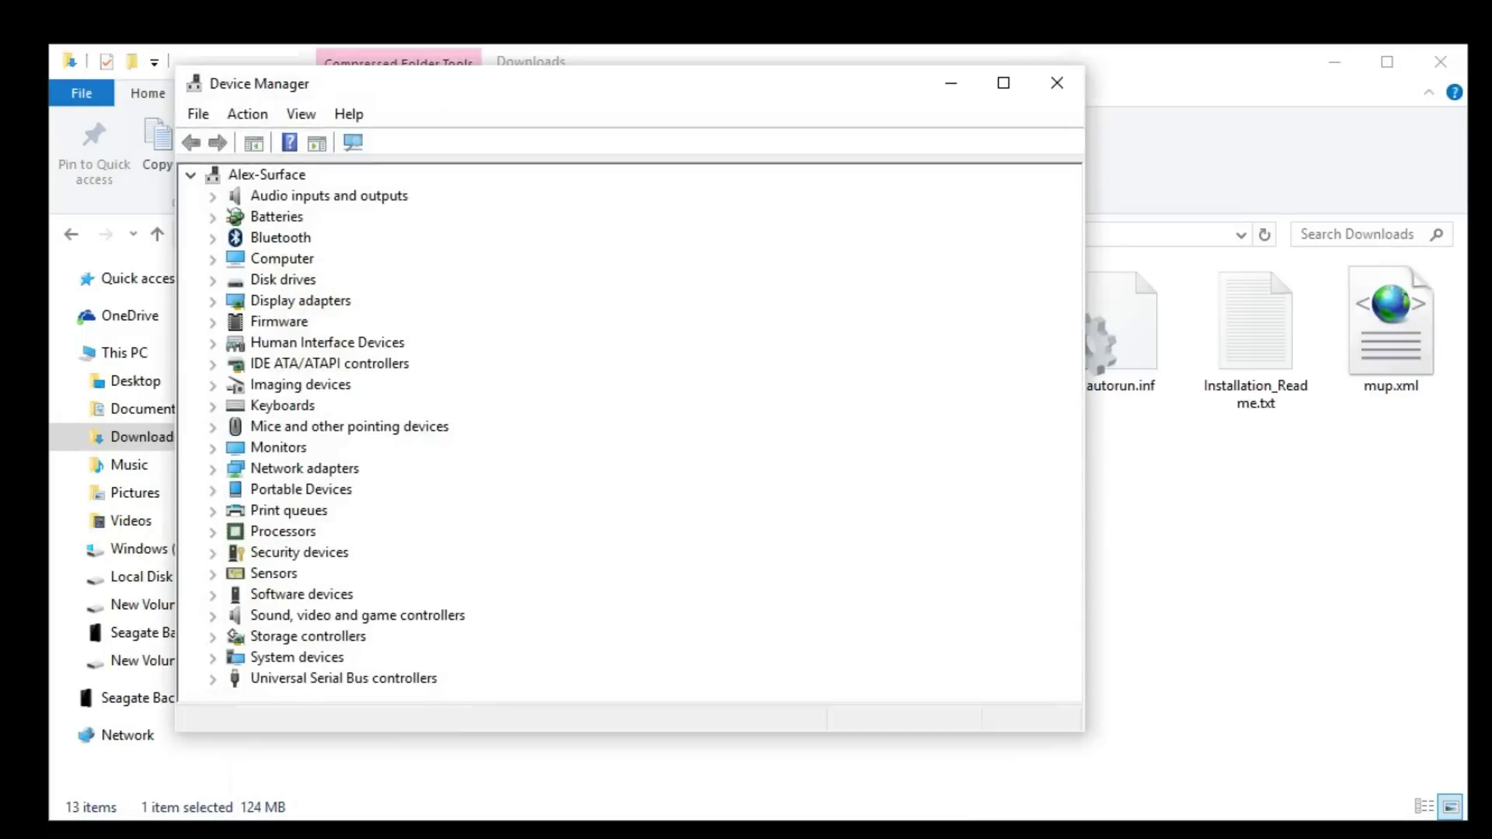
Expand Display adapters and start a Have Disk driver update for the graphics adapter.
{"action": "left_click", "coordinate": [213, 302]}
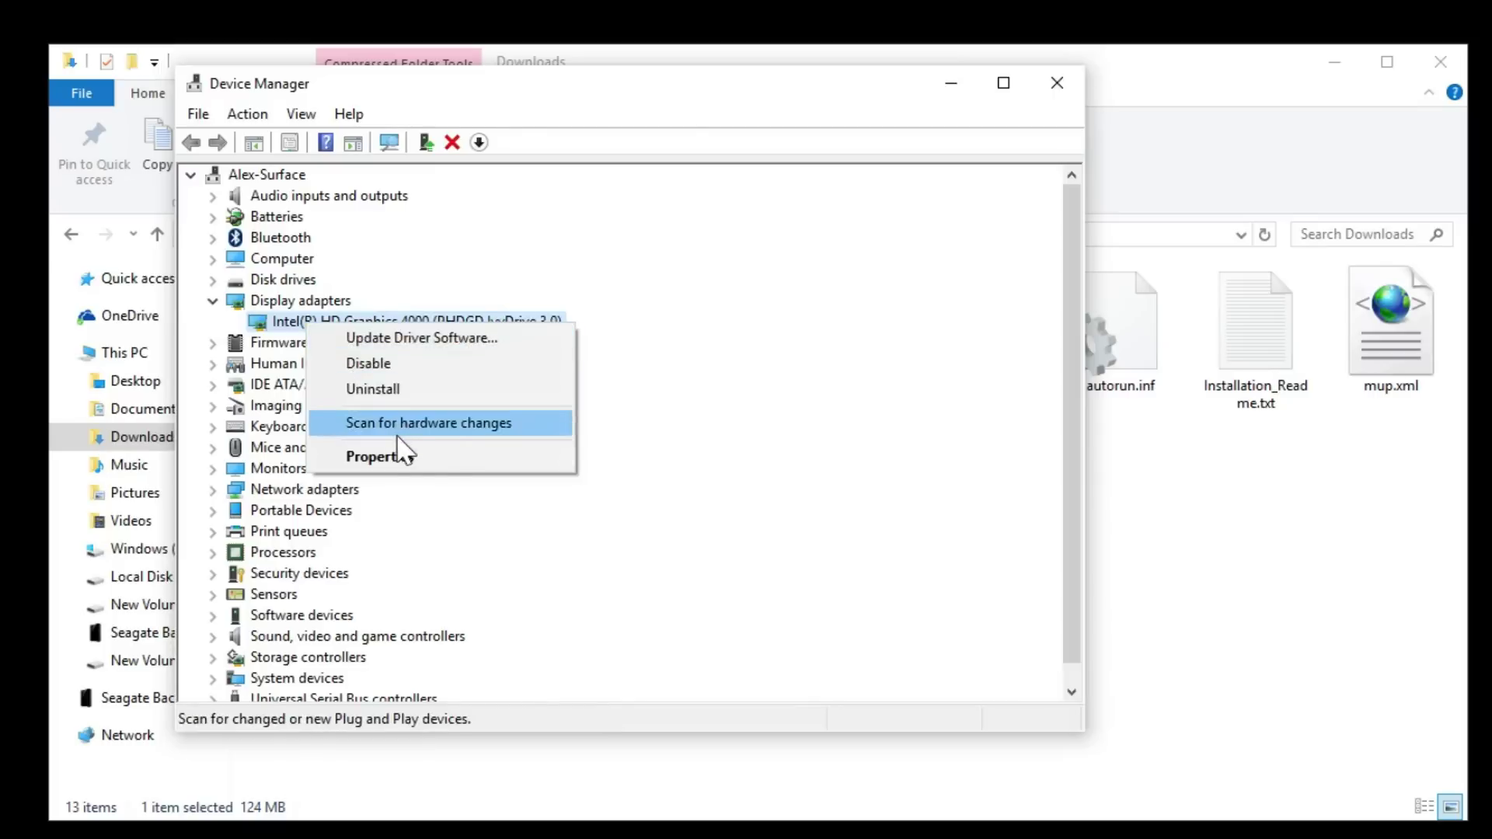
{"action": "left_click", "coordinate": [428, 342]}
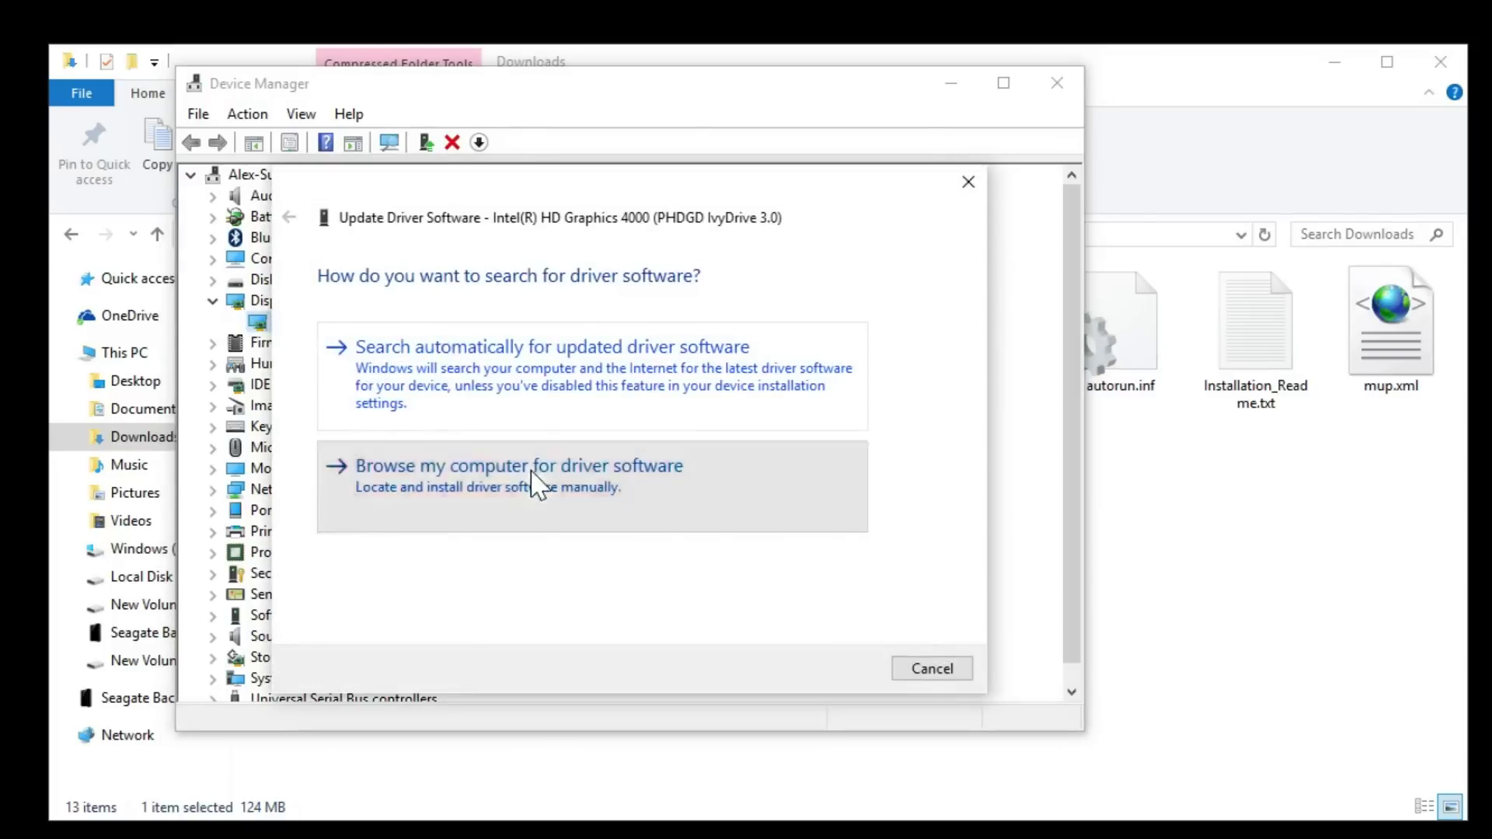
{"action": "left_click", "coordinate": [534, 472]}
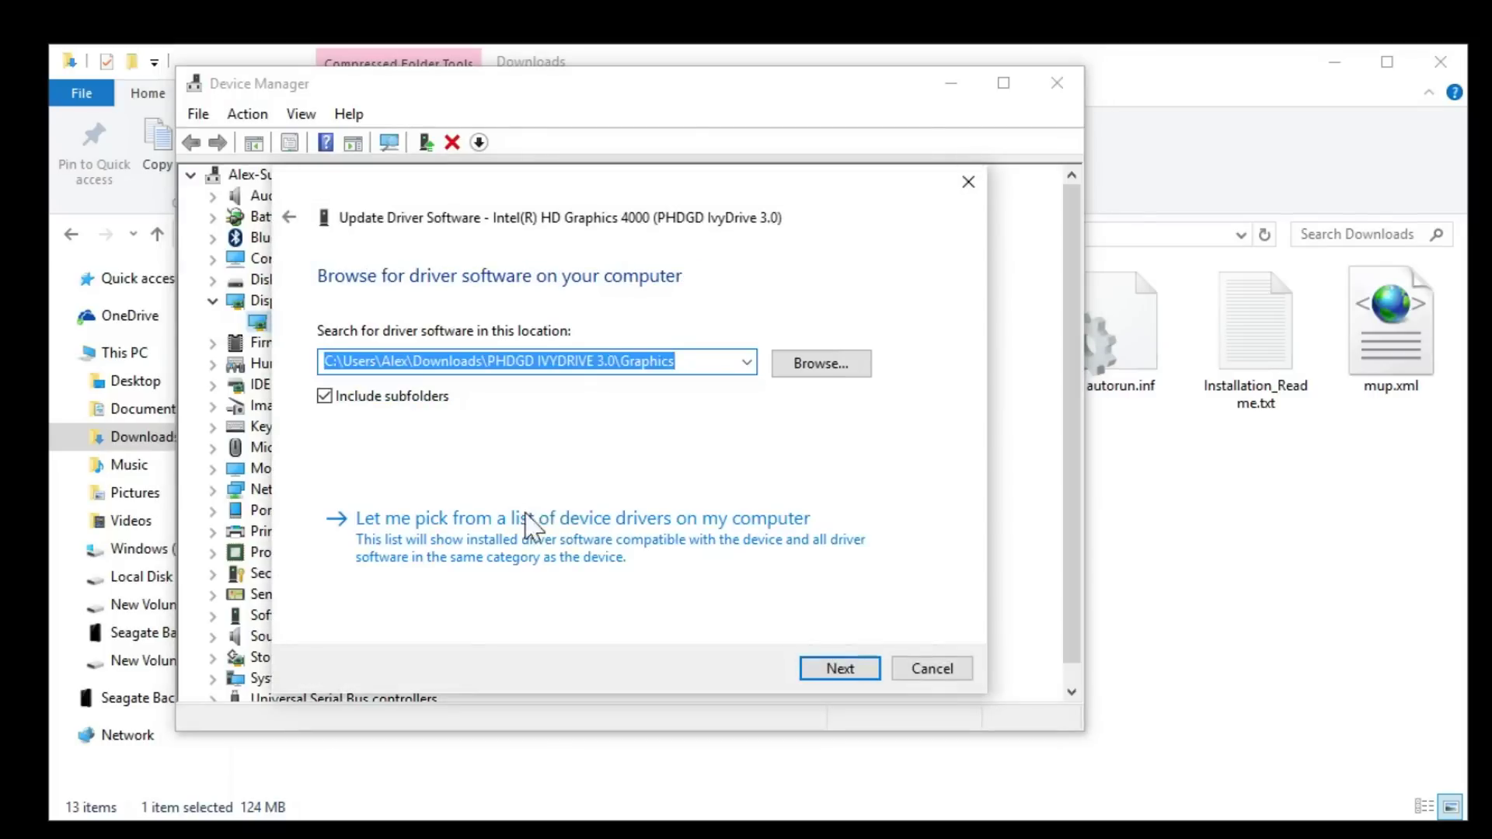
{"action": "left_click", "coordinate": [524, 554]}
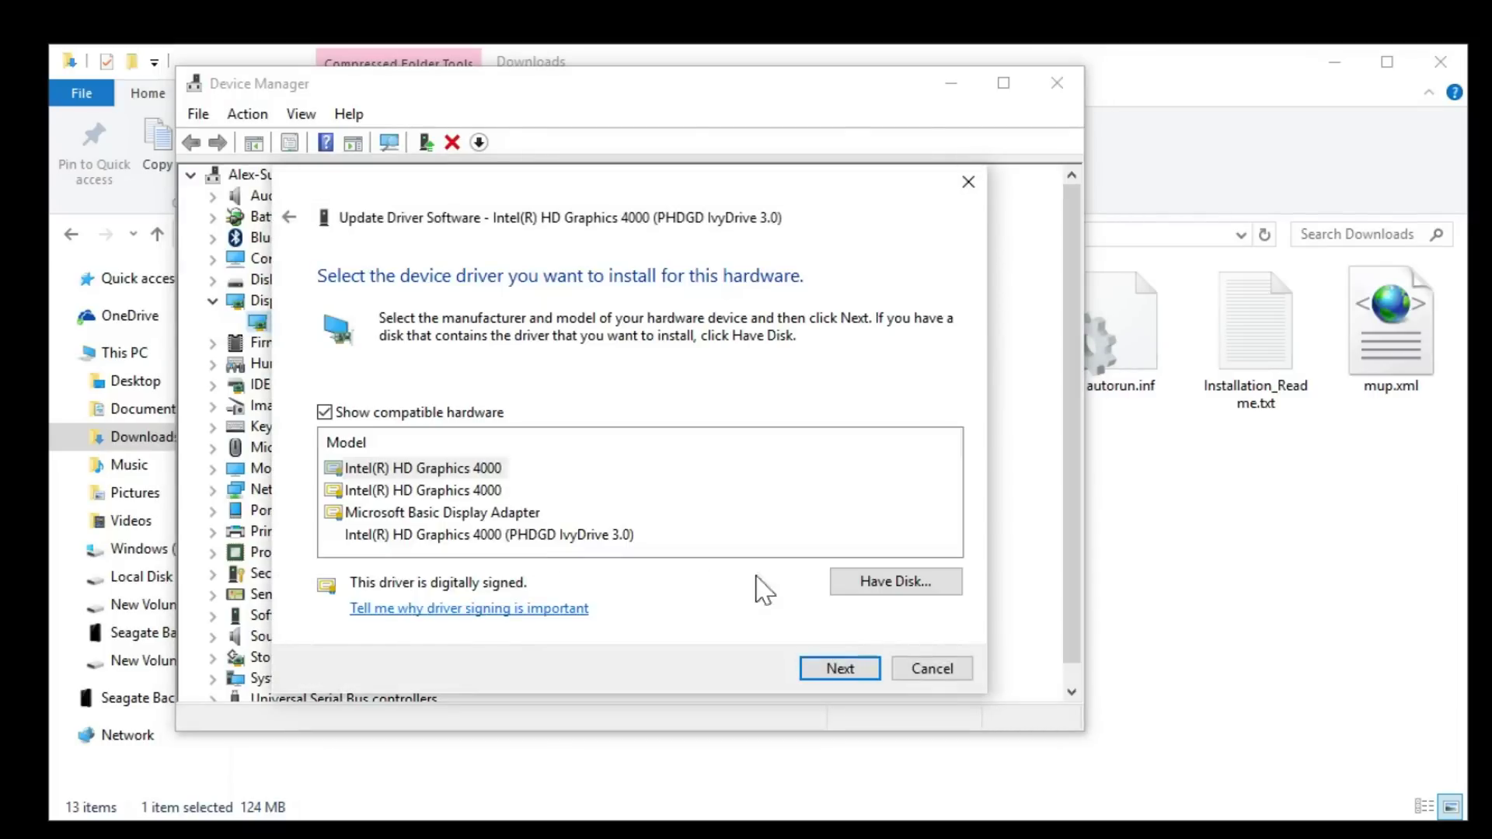
{"action": "left_click", "coordinate": [938, 588]}
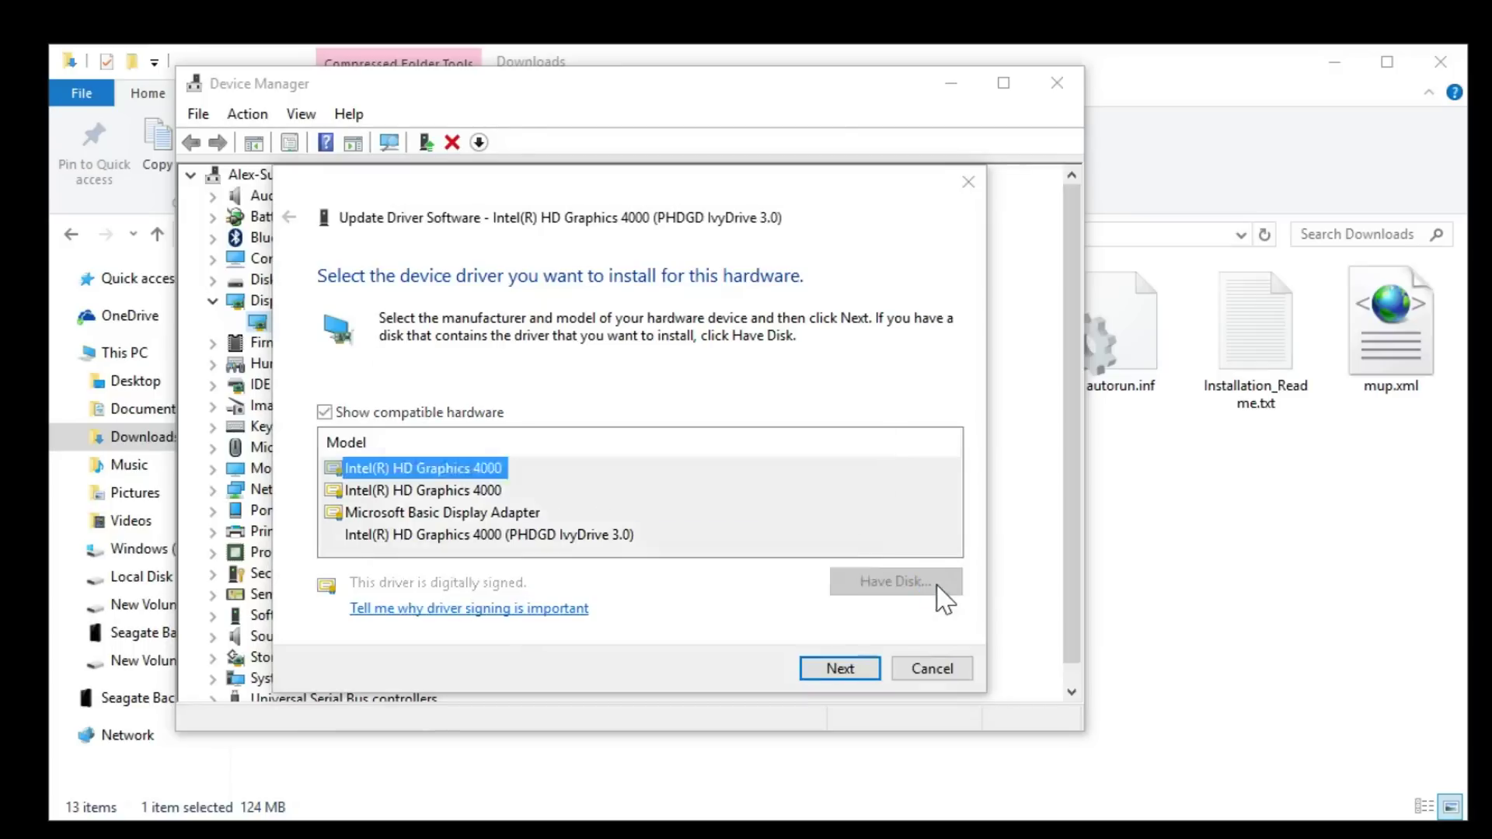
{"action": "left_click", "coordinate": [817, 548]}
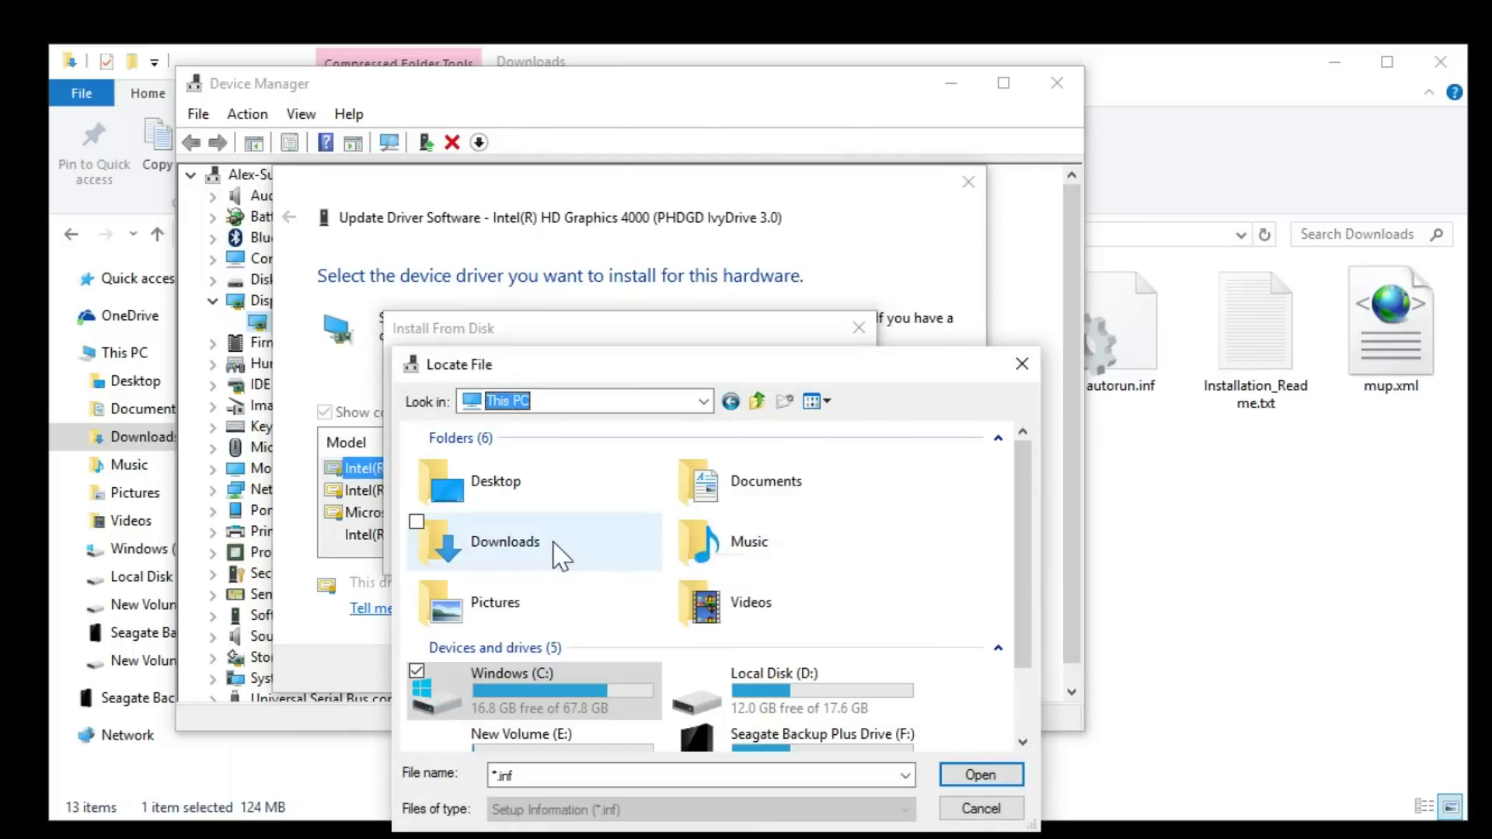
Install the driver from Downloads\Graphics\igdlh64.inf.
{"action": "double_click", "coordinate": [558, 550]}
{"action": "double_click", "coordinate": [484, 483]}
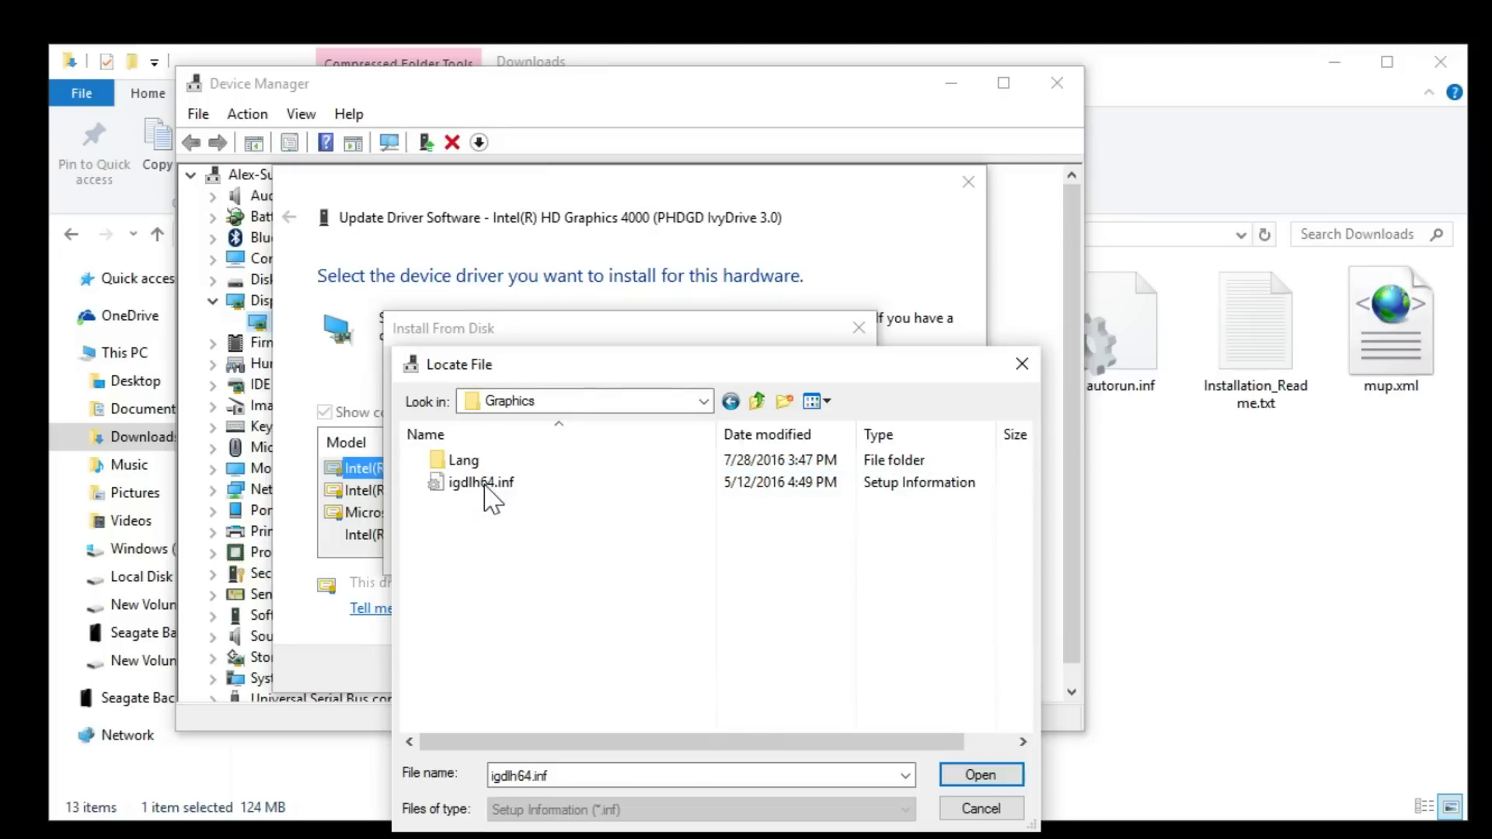
{"action": "left_click", "coordinate": [996, 776]}
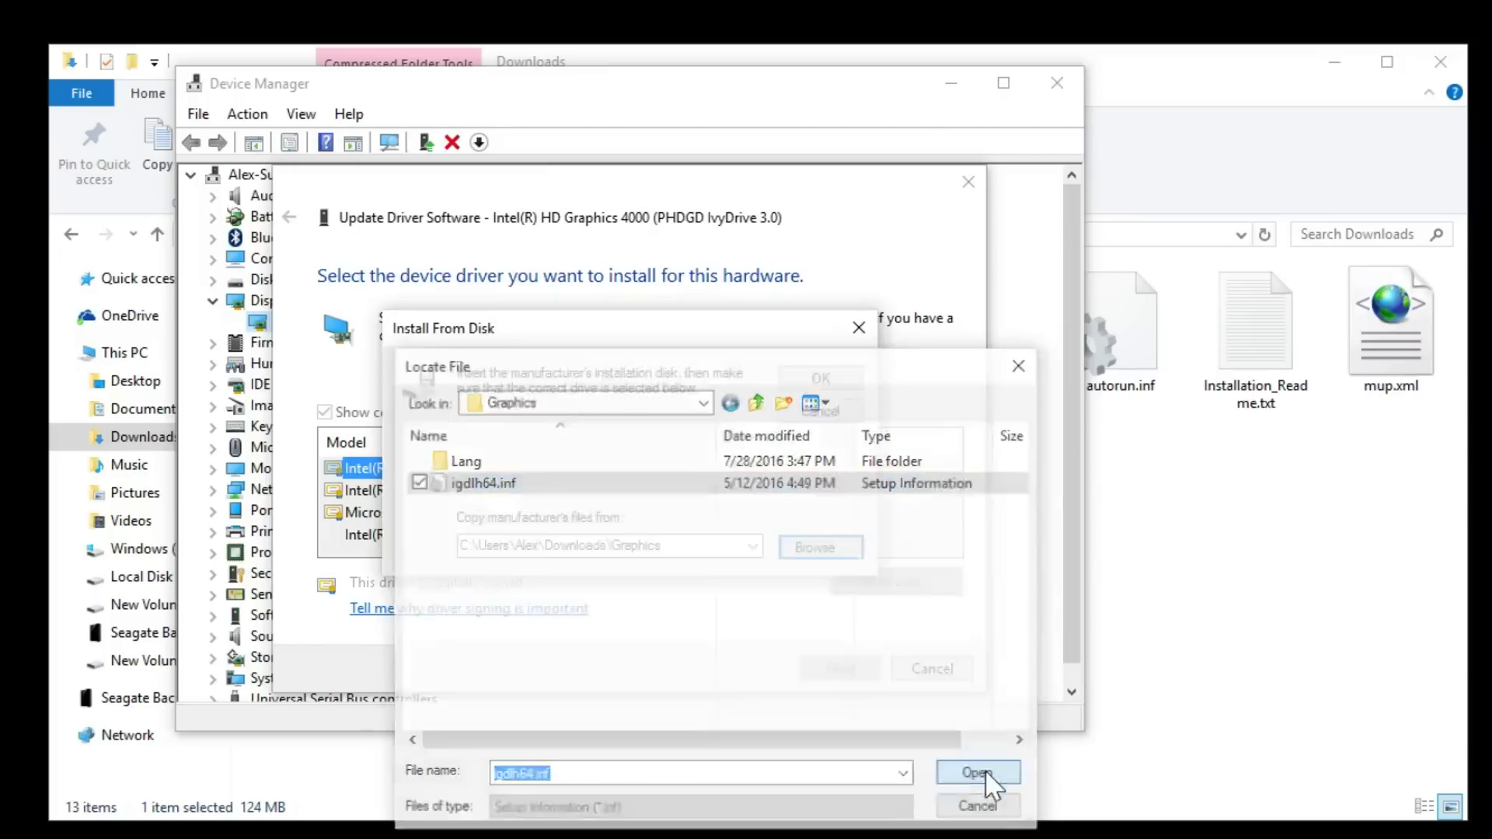
{"action": "left_click", "coordinate": [816, 379]}
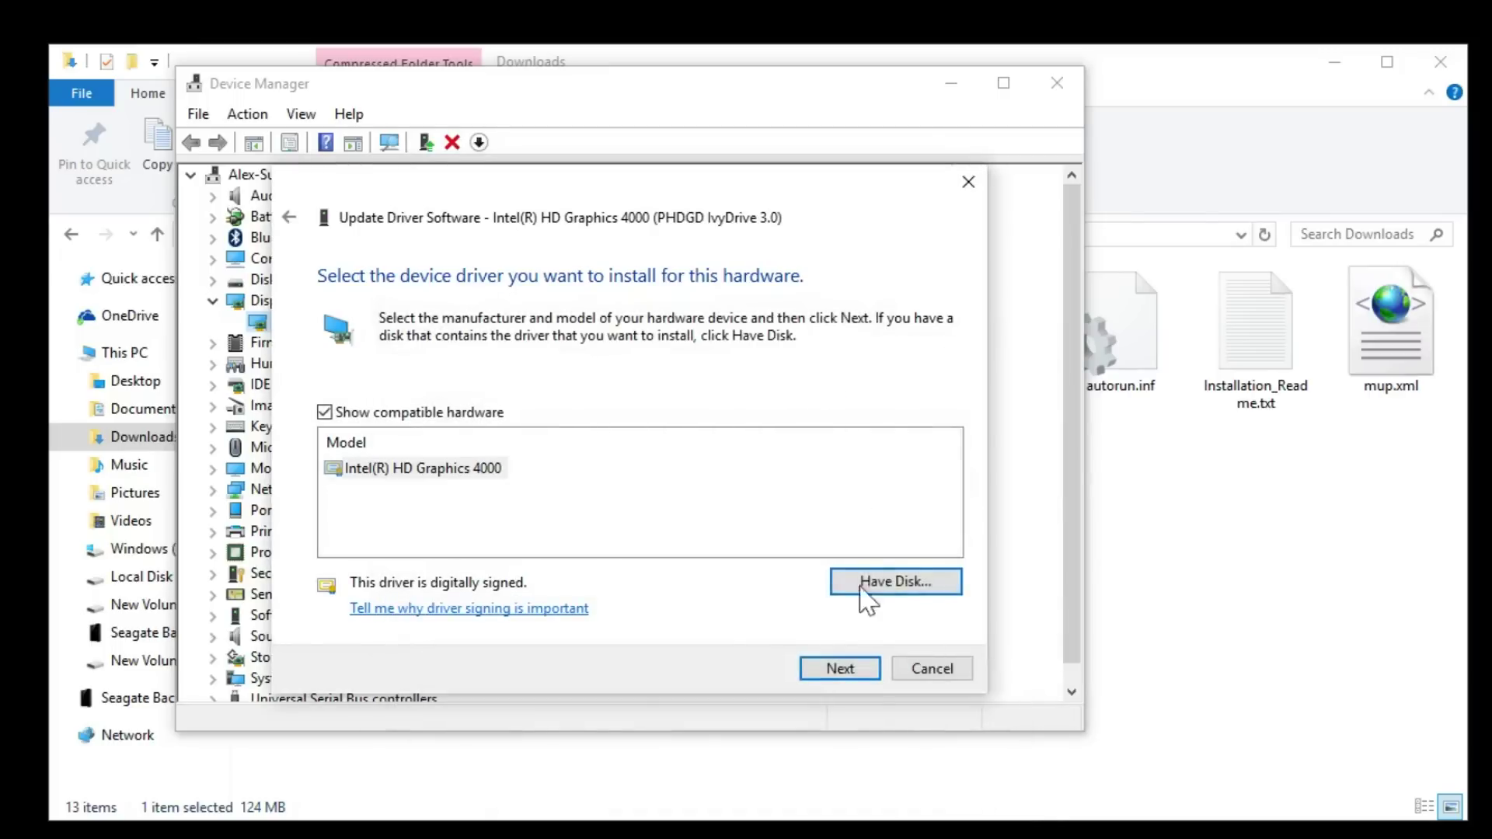
{"action": "left_click", "coordinate": [869, 672]}
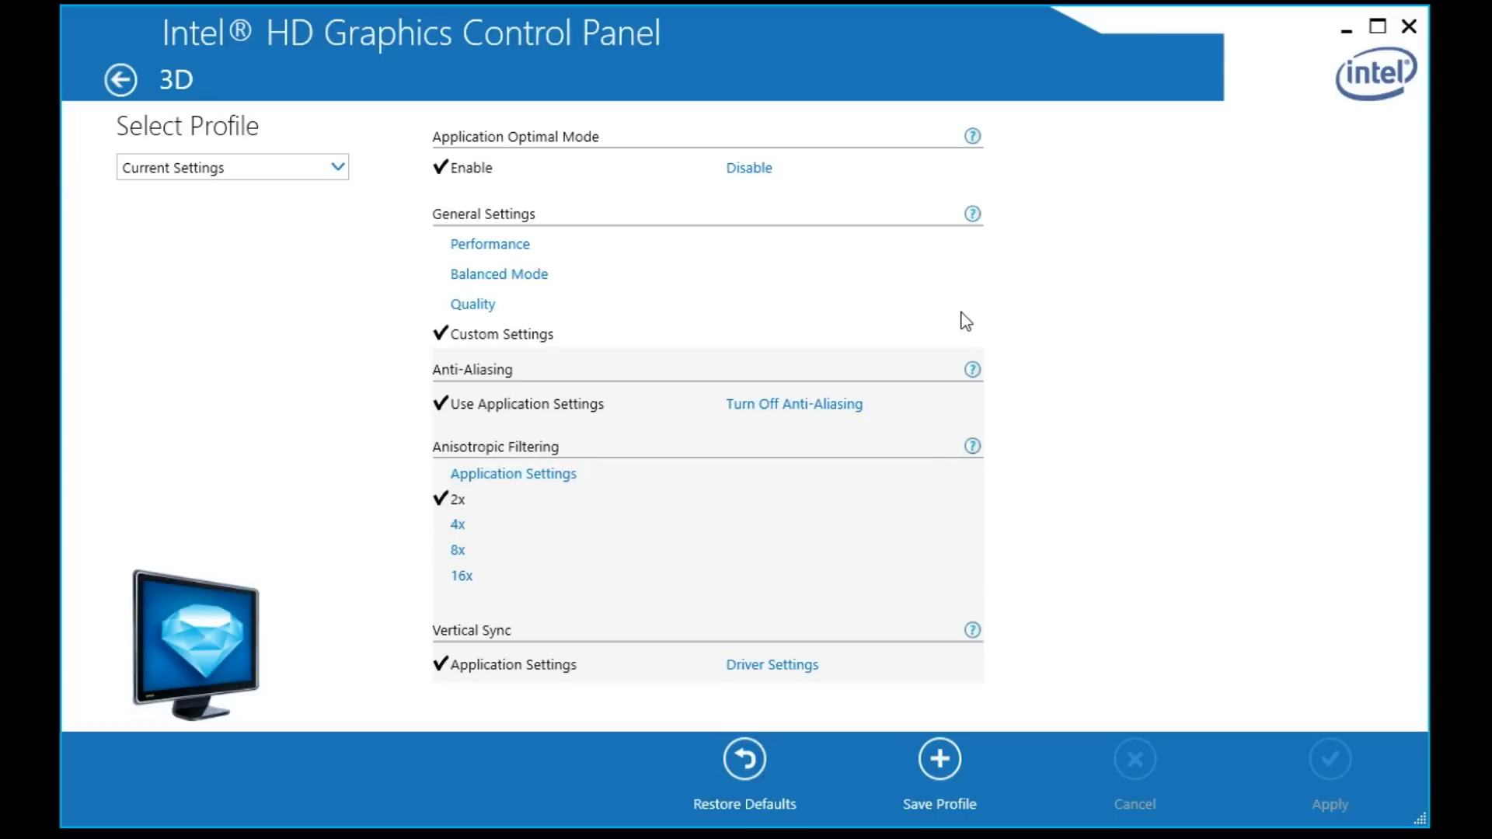
Preview the Performance 3D preset, then return 3D settings to Custom Settings.
{"action": "left_click", "coordinate": [520, 245]}
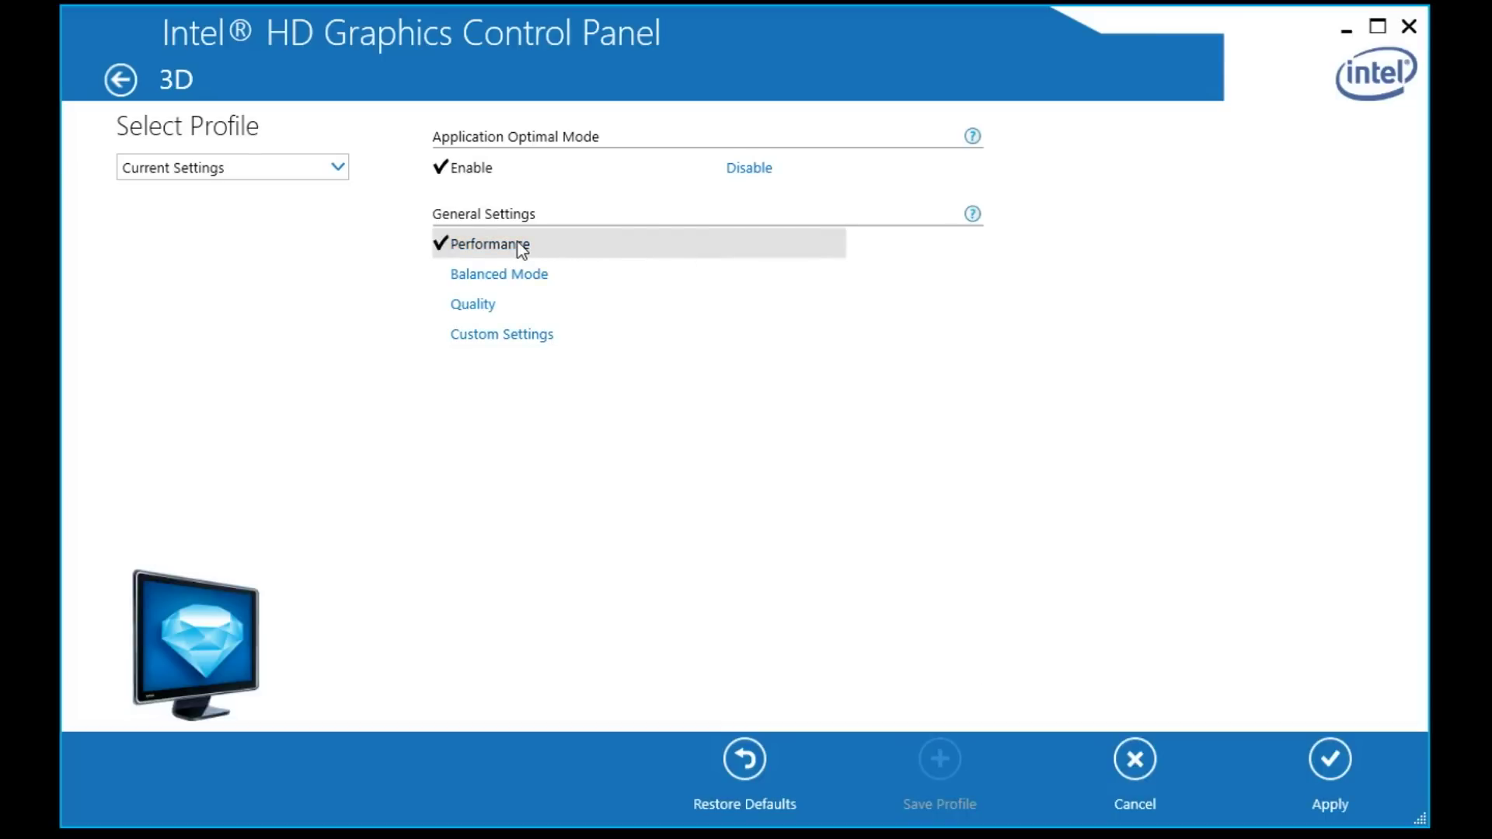
{"action": "left_click", "coordinate": [555, 335]}
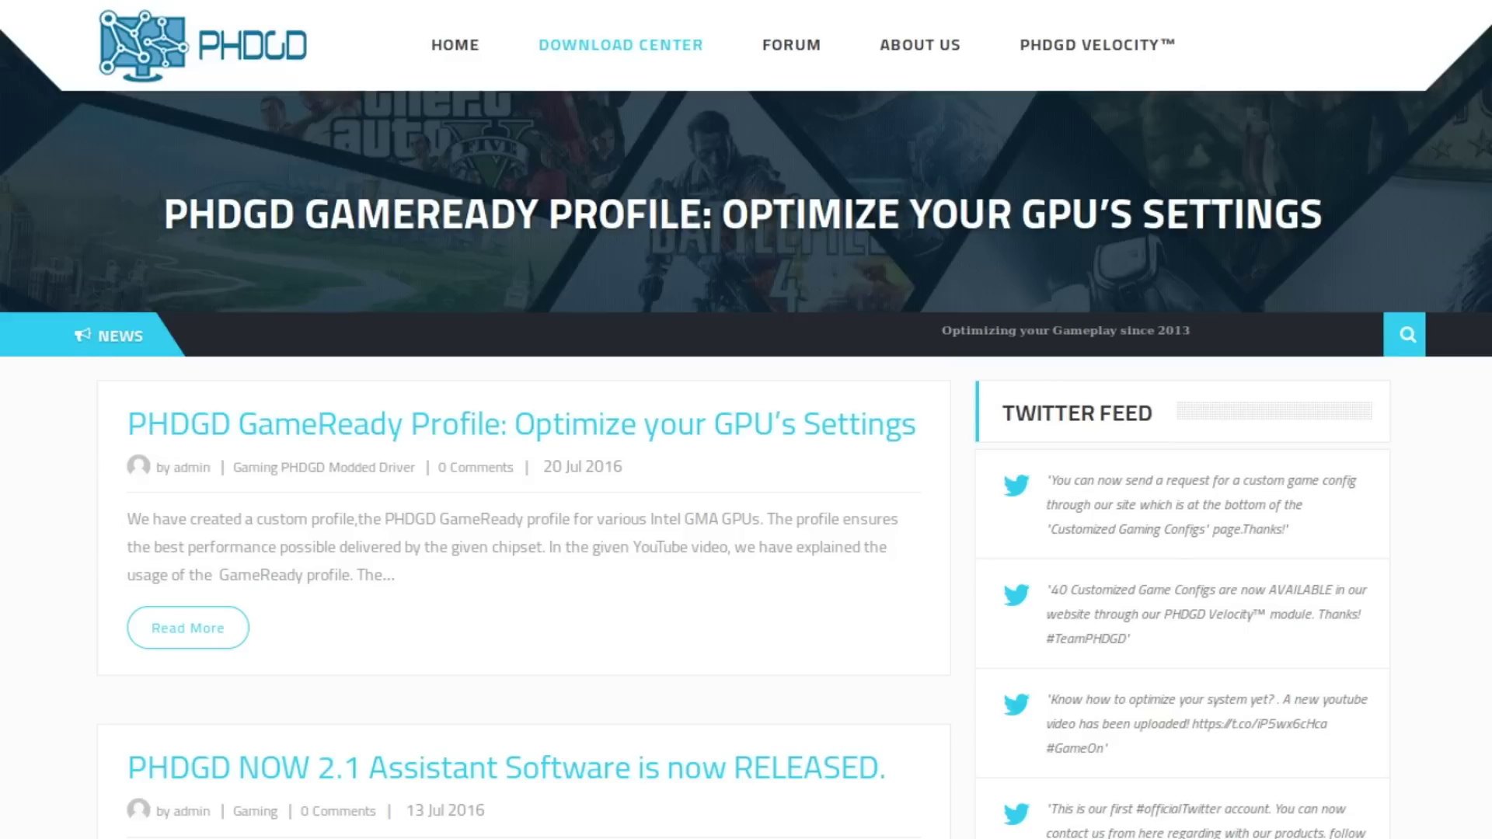
Scroll the PHDGD homepage to find the PHDGD NOW 2.1 Assistant Software post.
{"action": "scroll", "coordinate": [746, 420], "scroll_direction": "down", "scroll_amount": 5}
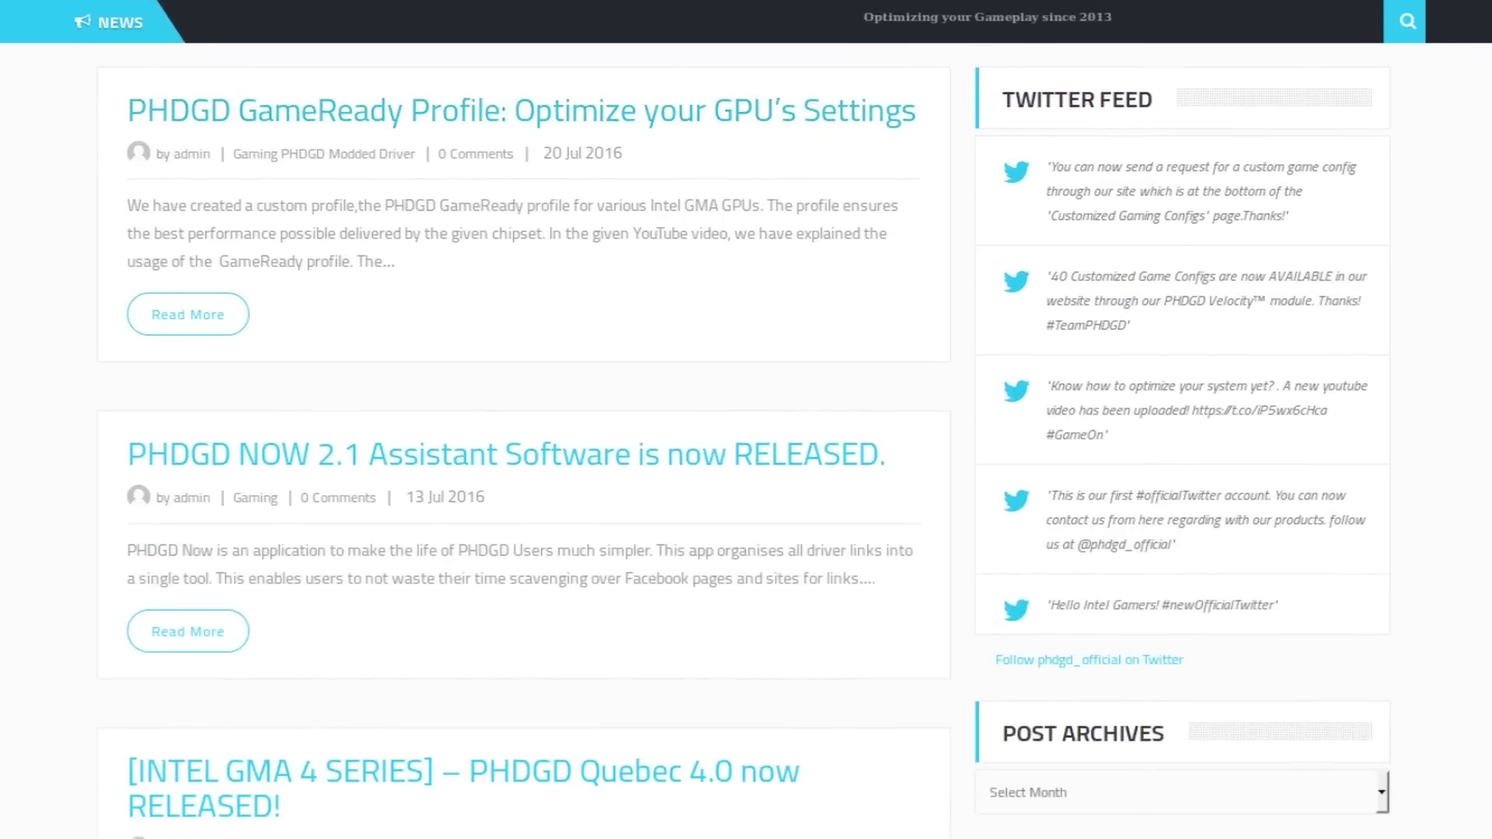
{"action": "scroll", "coordinate": [747, 420], "scroll_direction": "down", "scroll_amount": 2}
{"action": "scroll", "coordinate": [746, 420], "scroll_direction": "up", "scroll_amount": 4}
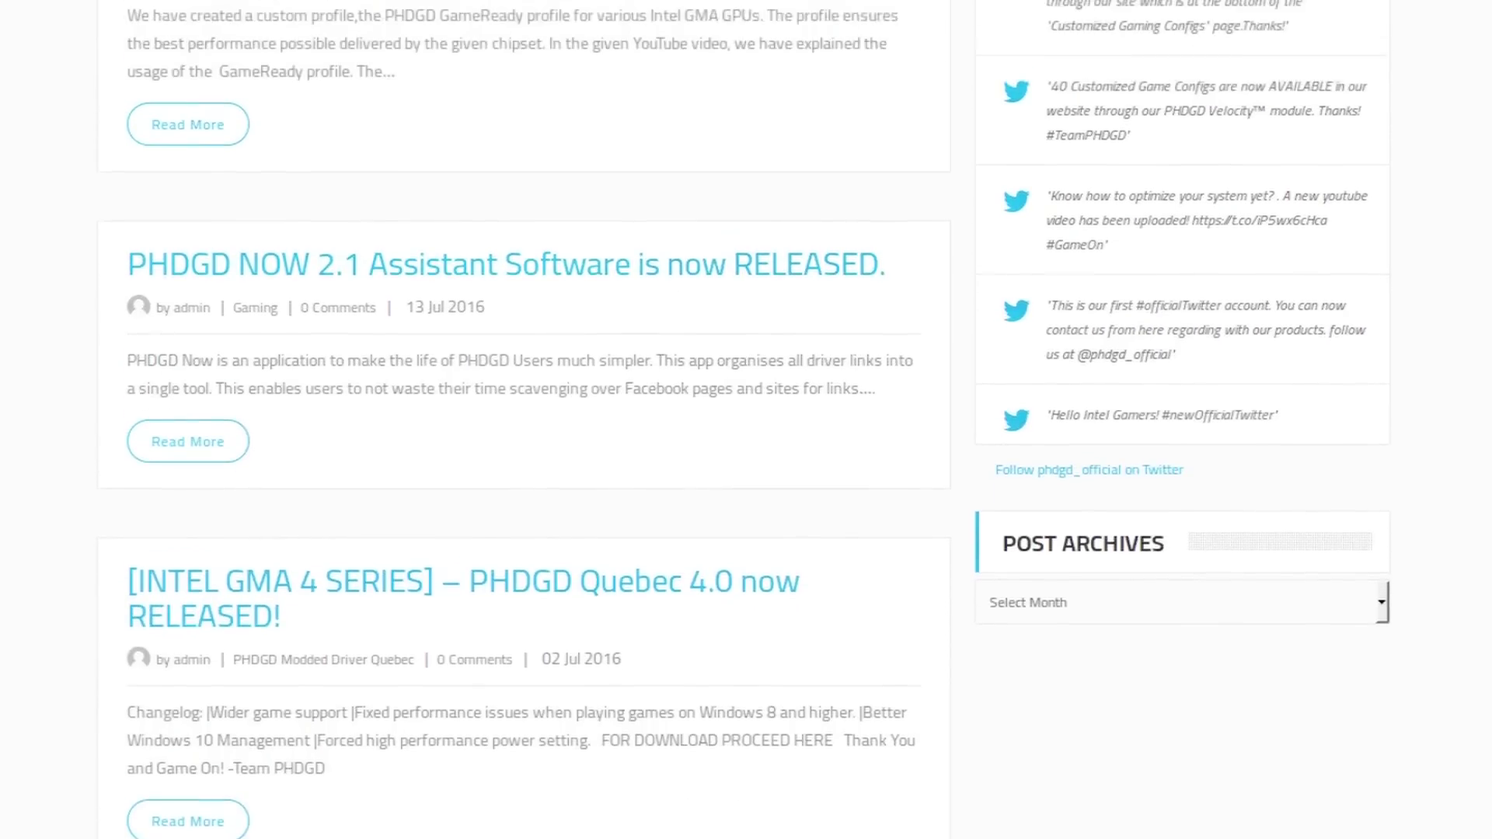
{"action": "scroll", "coordinate": [746, 420], "scroll_direction": "up", "scroll_amount": 3}
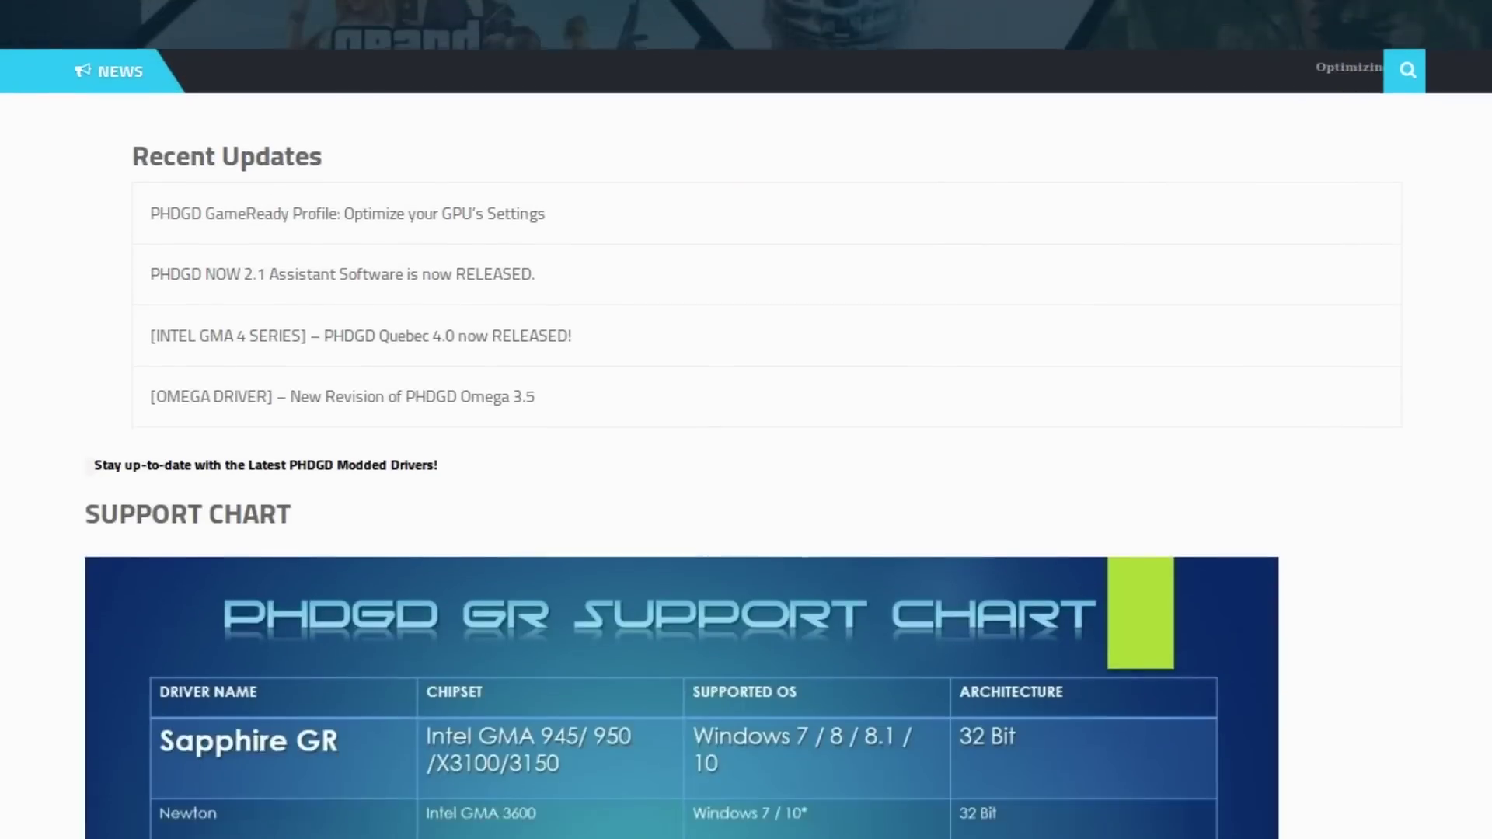
{"action": "scroll", "coordinate": [746, 466], "scroll_direction": "down", "scroll_amount": 5}
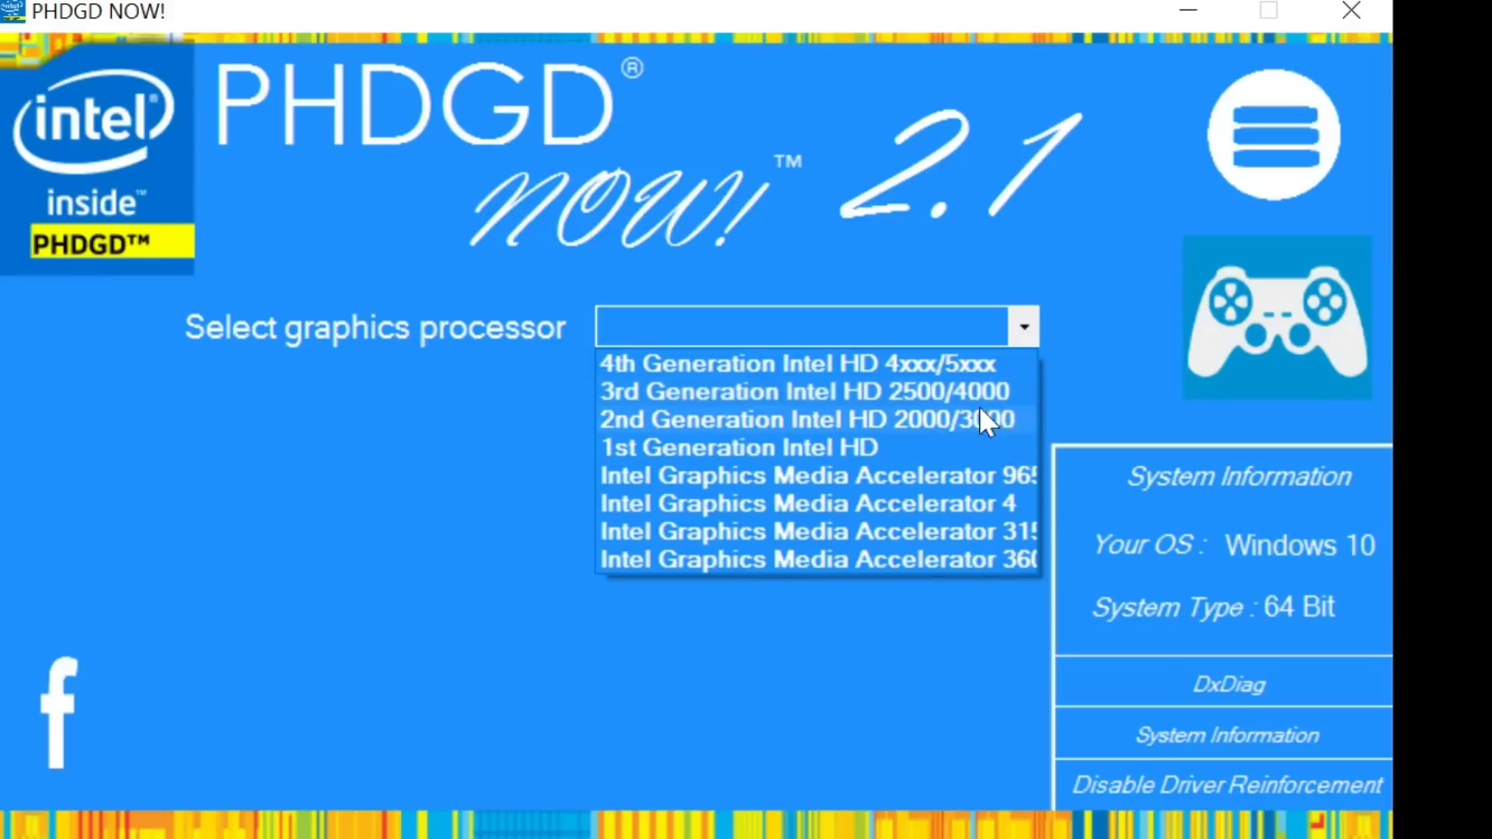
Choose 3rd Generation Intel HD 2500/4000 and grab the PHDGD IvyDrive 3.0 driver.
{"action": "left_click", "coordinate": [976, 392]}
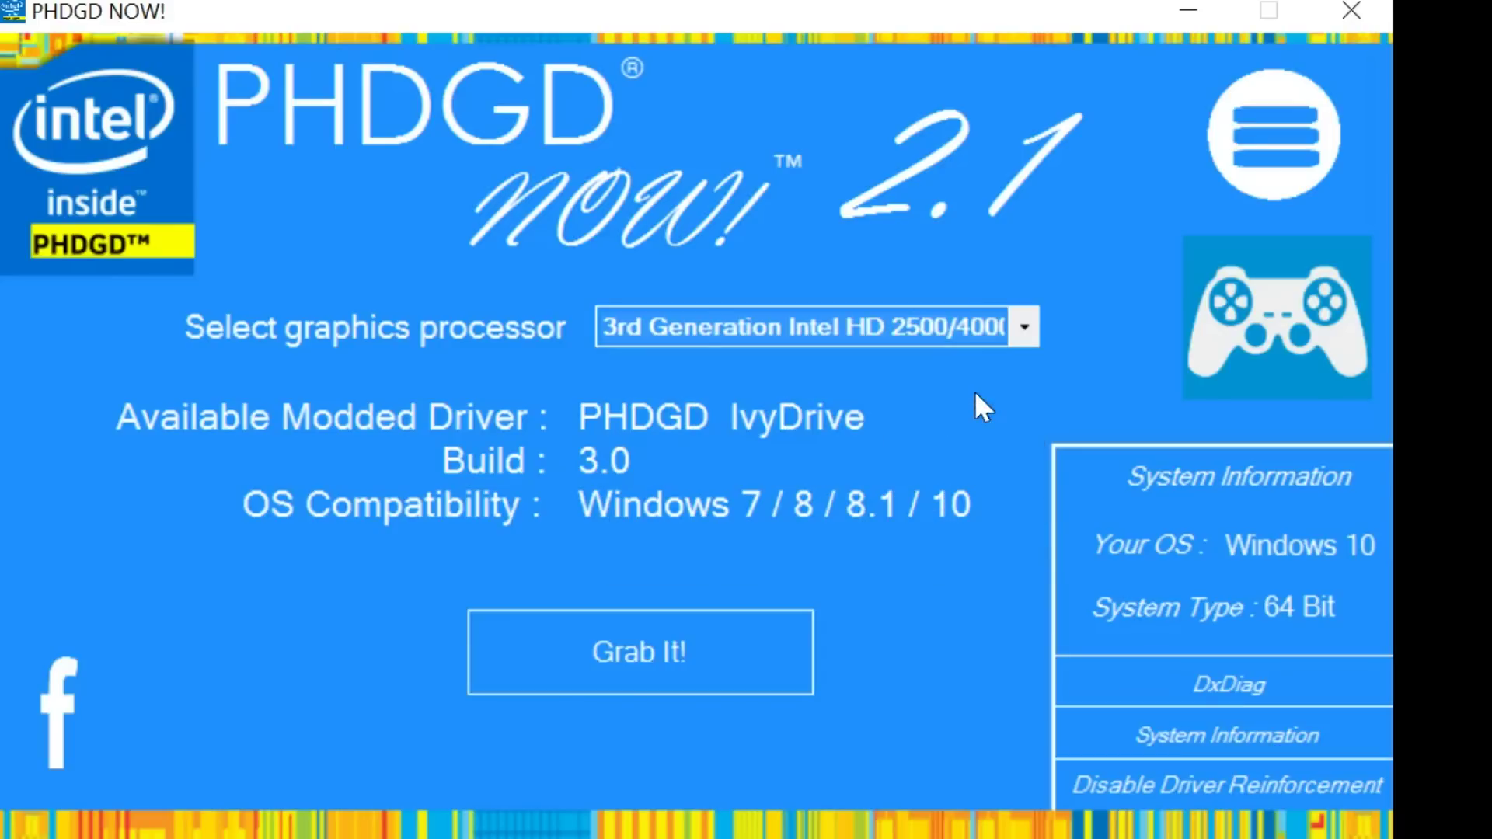
{"action": "left_click", "coordinate": [690, 643]}
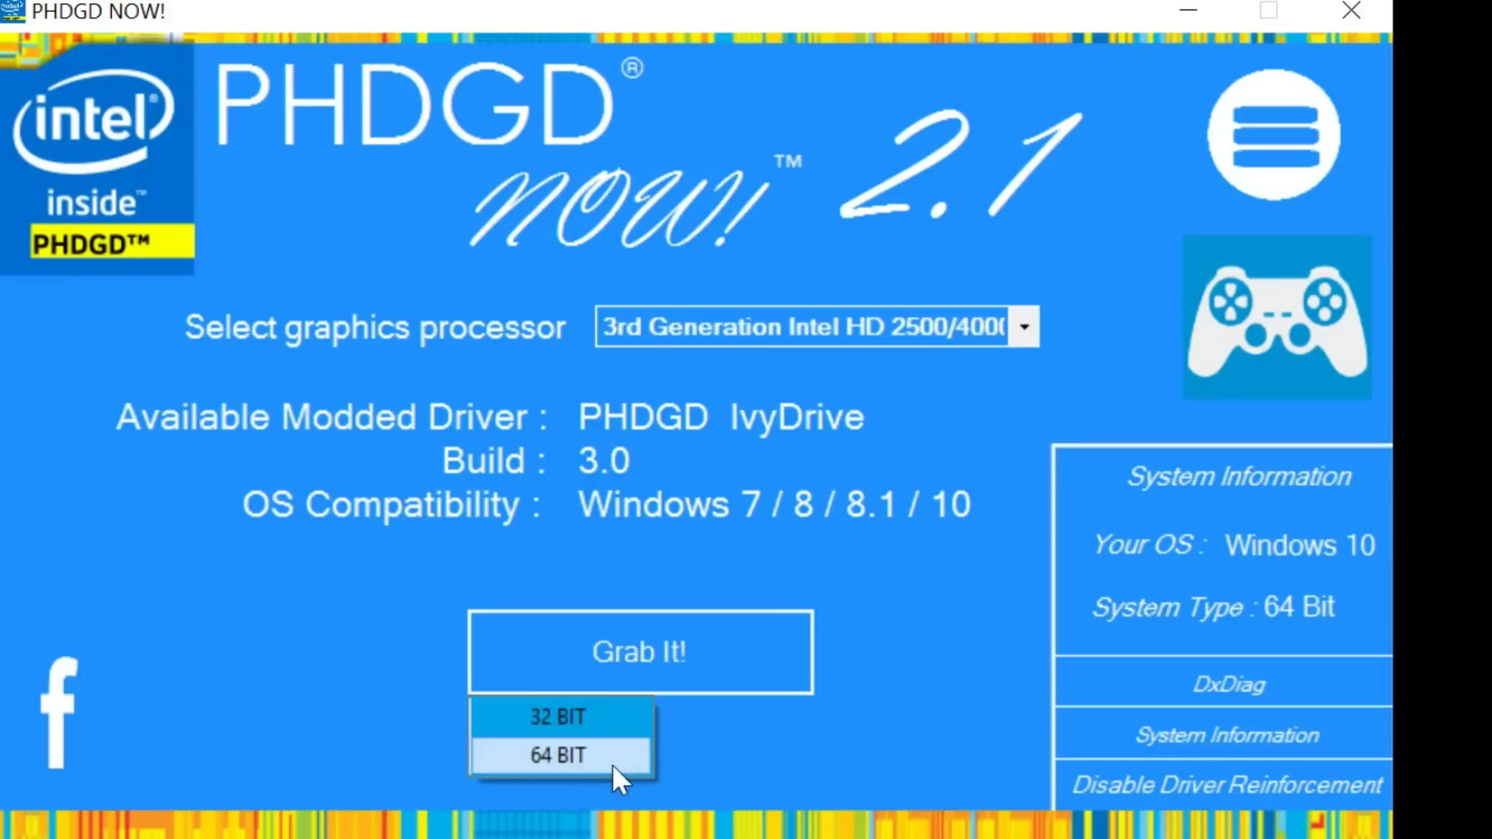
Download the 64-bit PHDGD IvyDrive 3.0, extract it, and run its setup past the welcome page.
{"action": "left_click", "coordinate": [575, 754]}
{"action": "double_click", "coordinate": [450, 515]}
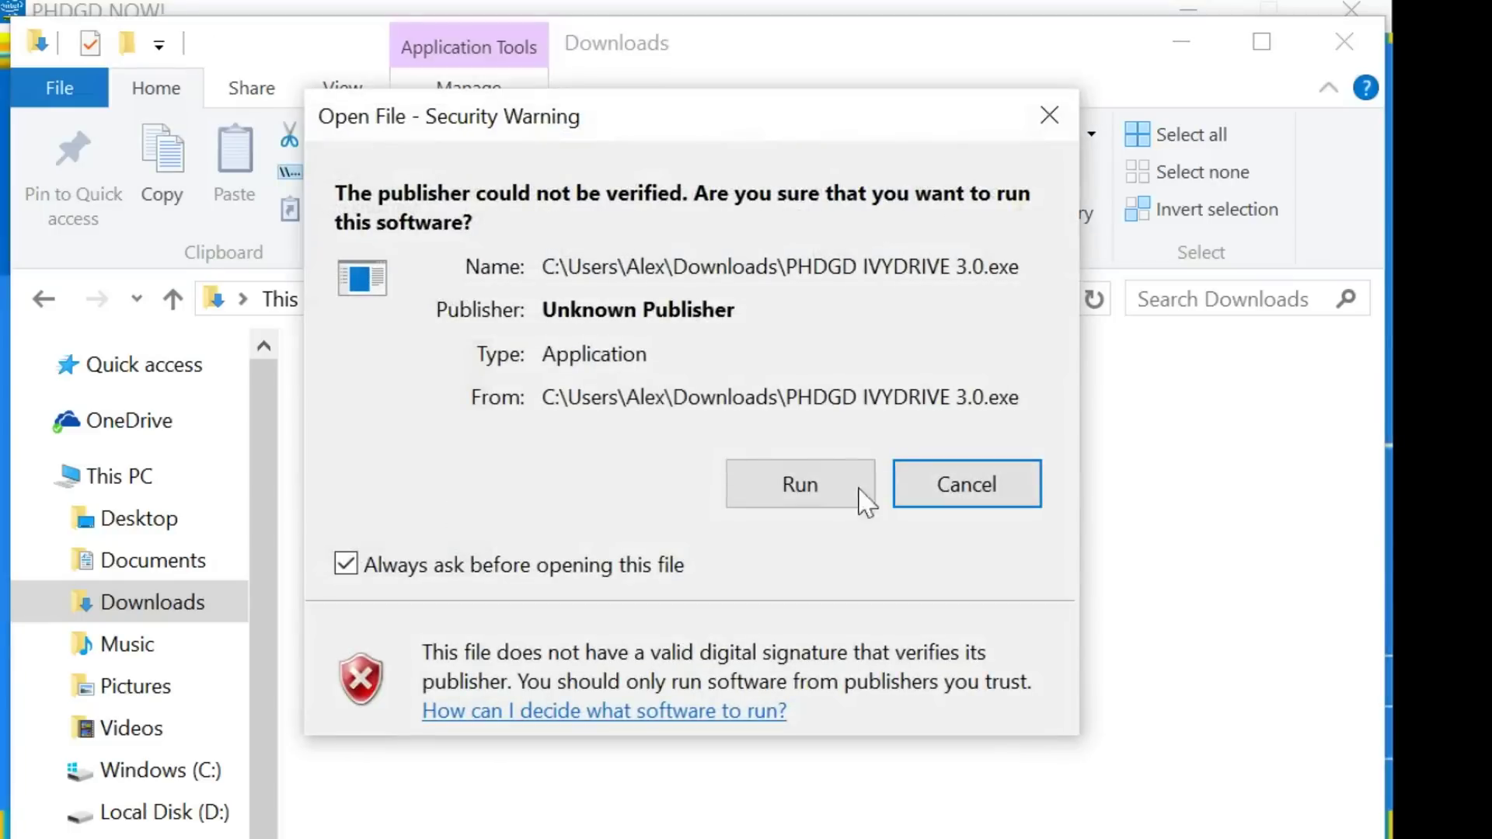
{"action": "left_click", "coordinate": [859, 499]}
{"action": "left_click", "coordinate": [830, 722]}
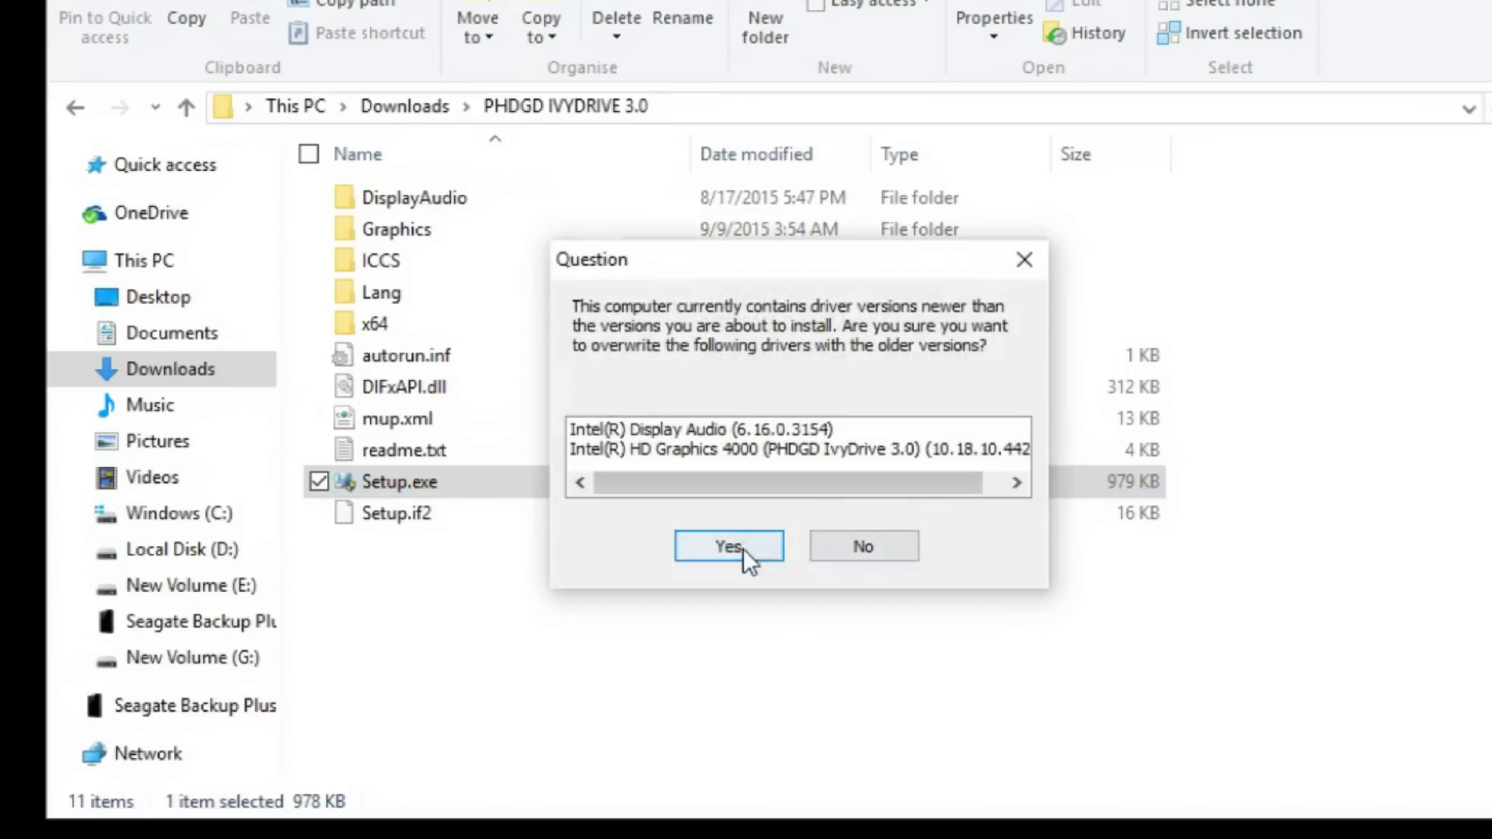
{"action": "left_click", "coordinate": [752, 545]}
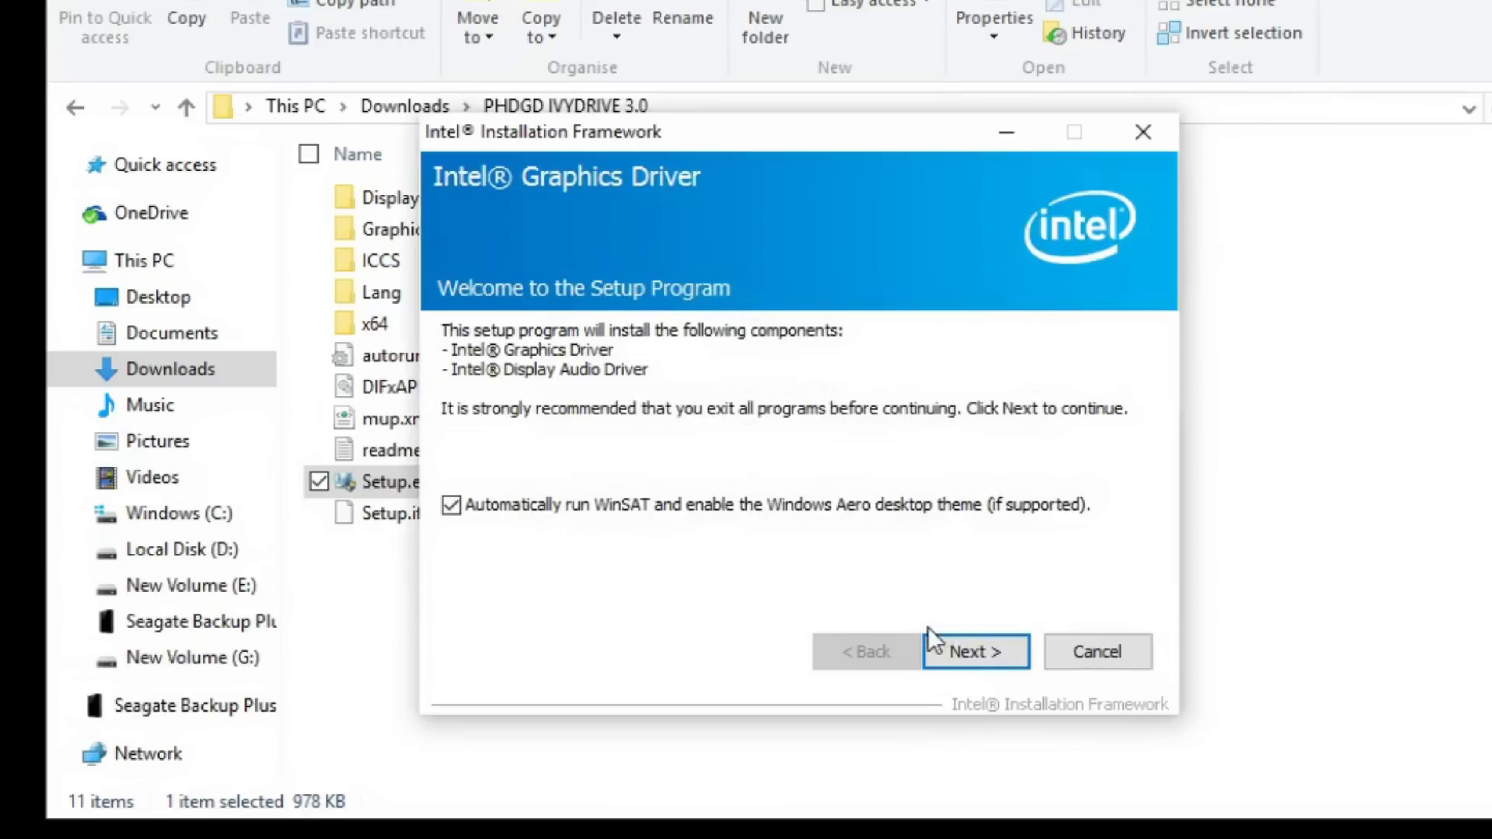
{"action": "left_click", "coordinate": [962, 653]}
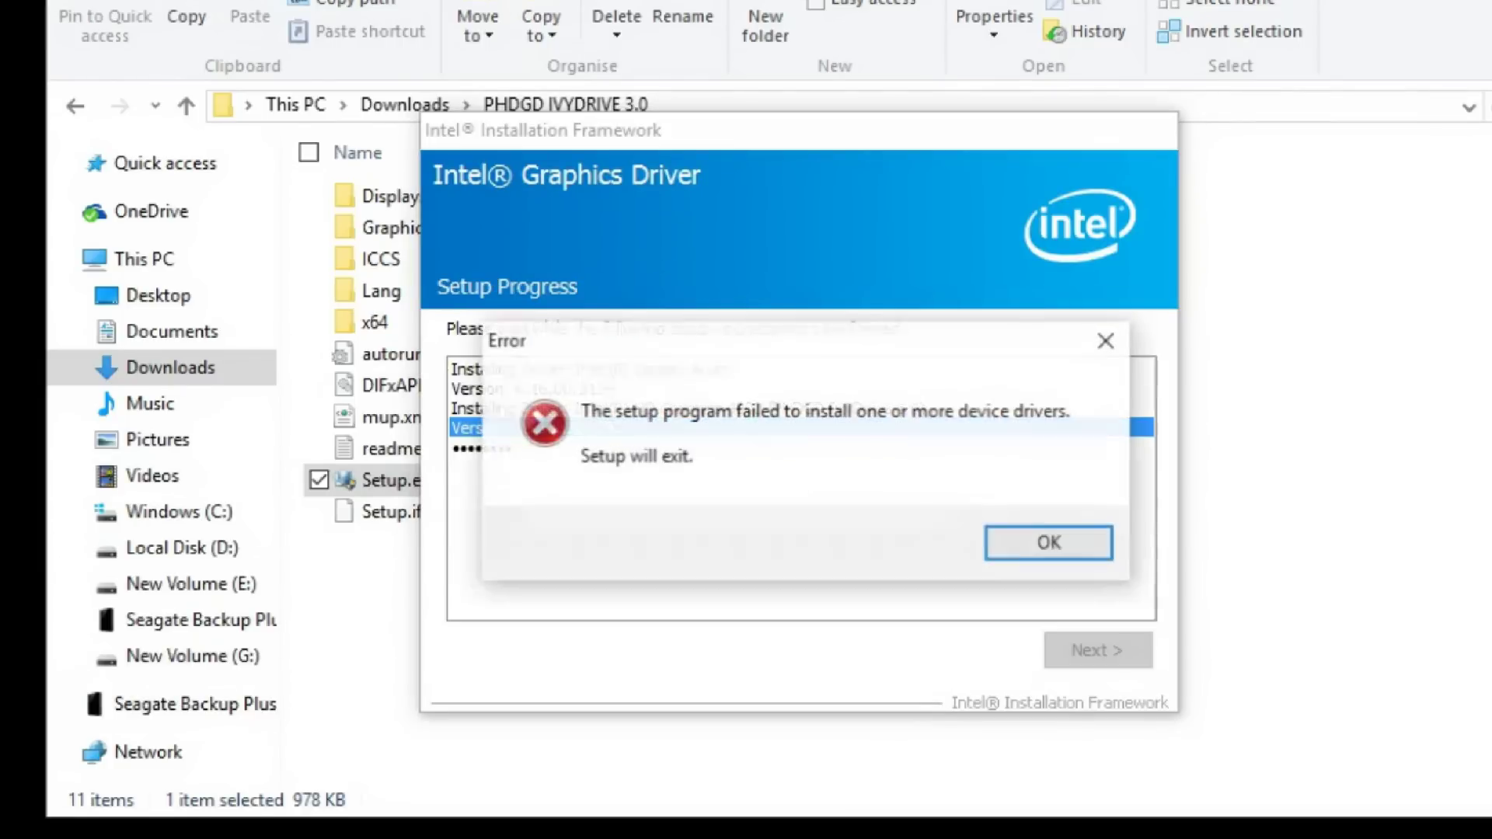
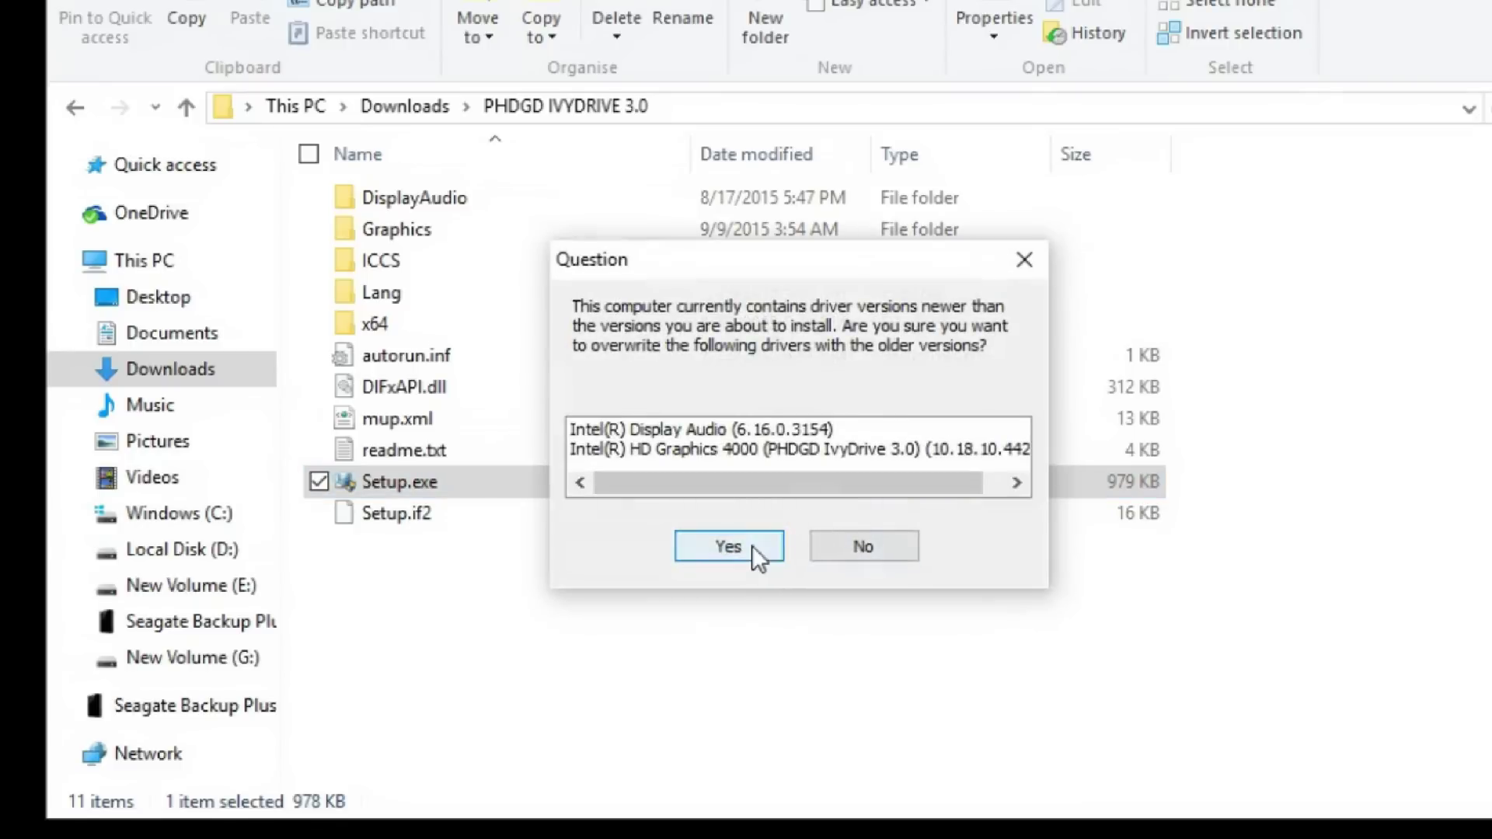
Install the older PHDGD IvyDrive HD Graphics 4000 driver over the newer one, accepting the unverified driver.
{"action": "left_click", "coordinate": [752, 546]}
{"action": "left_click", "coordinate": [943, 650]}
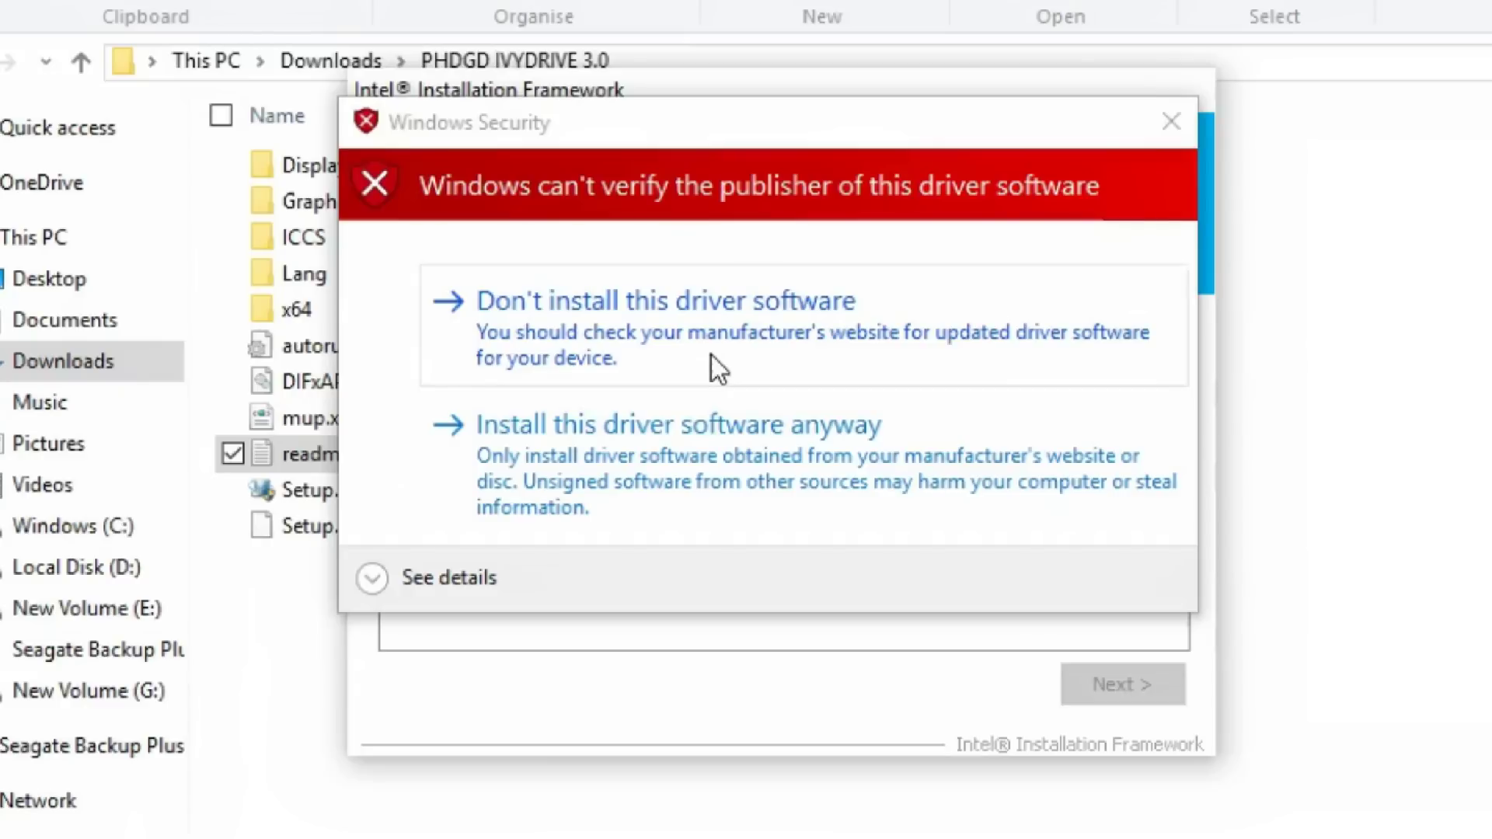
{"action": "left_click", "coordinate": [666, 473]}
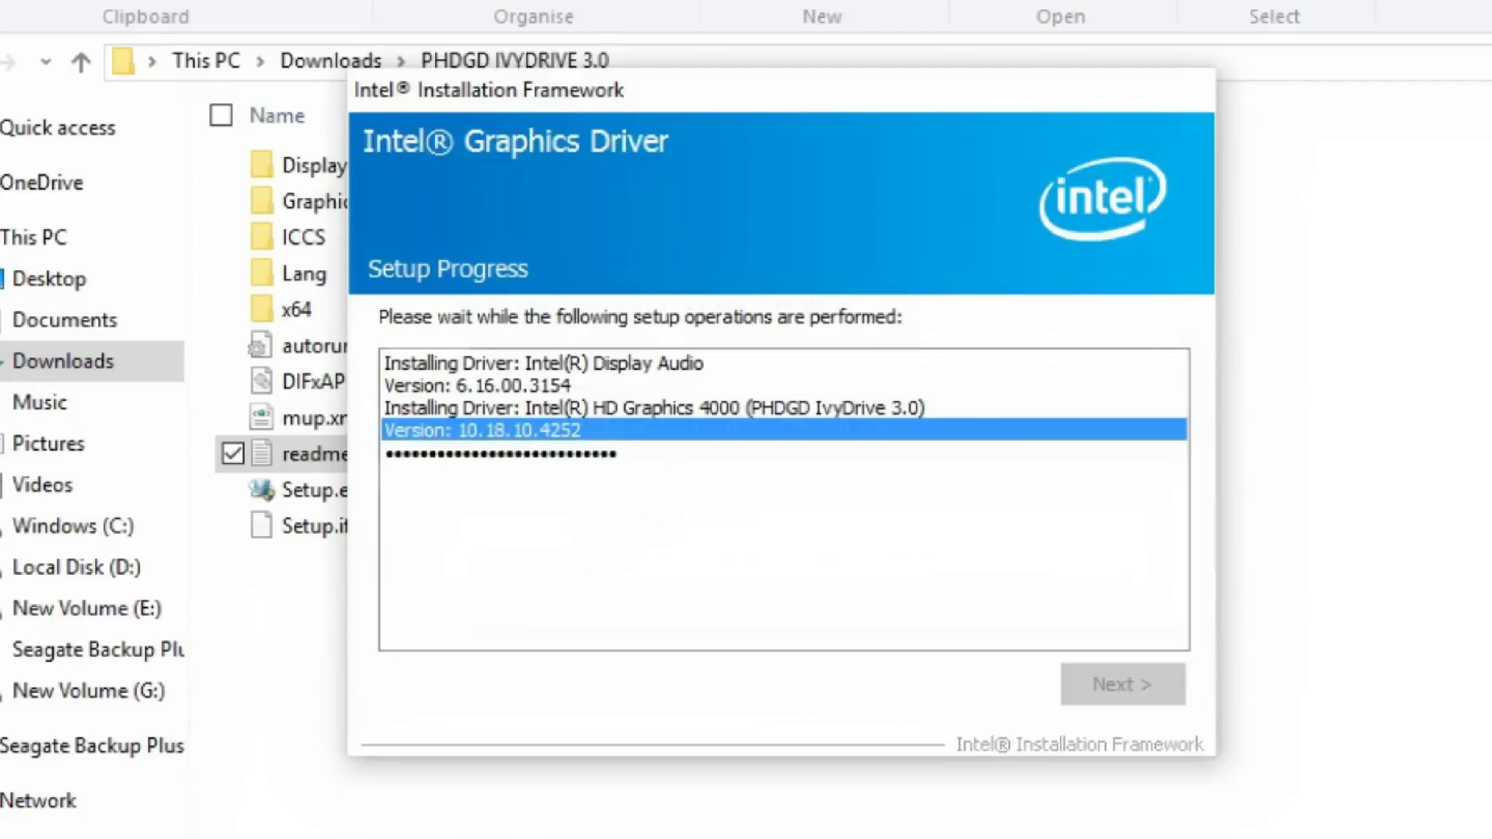
{"action": "left_click", "coordinate": [1154, 686]}
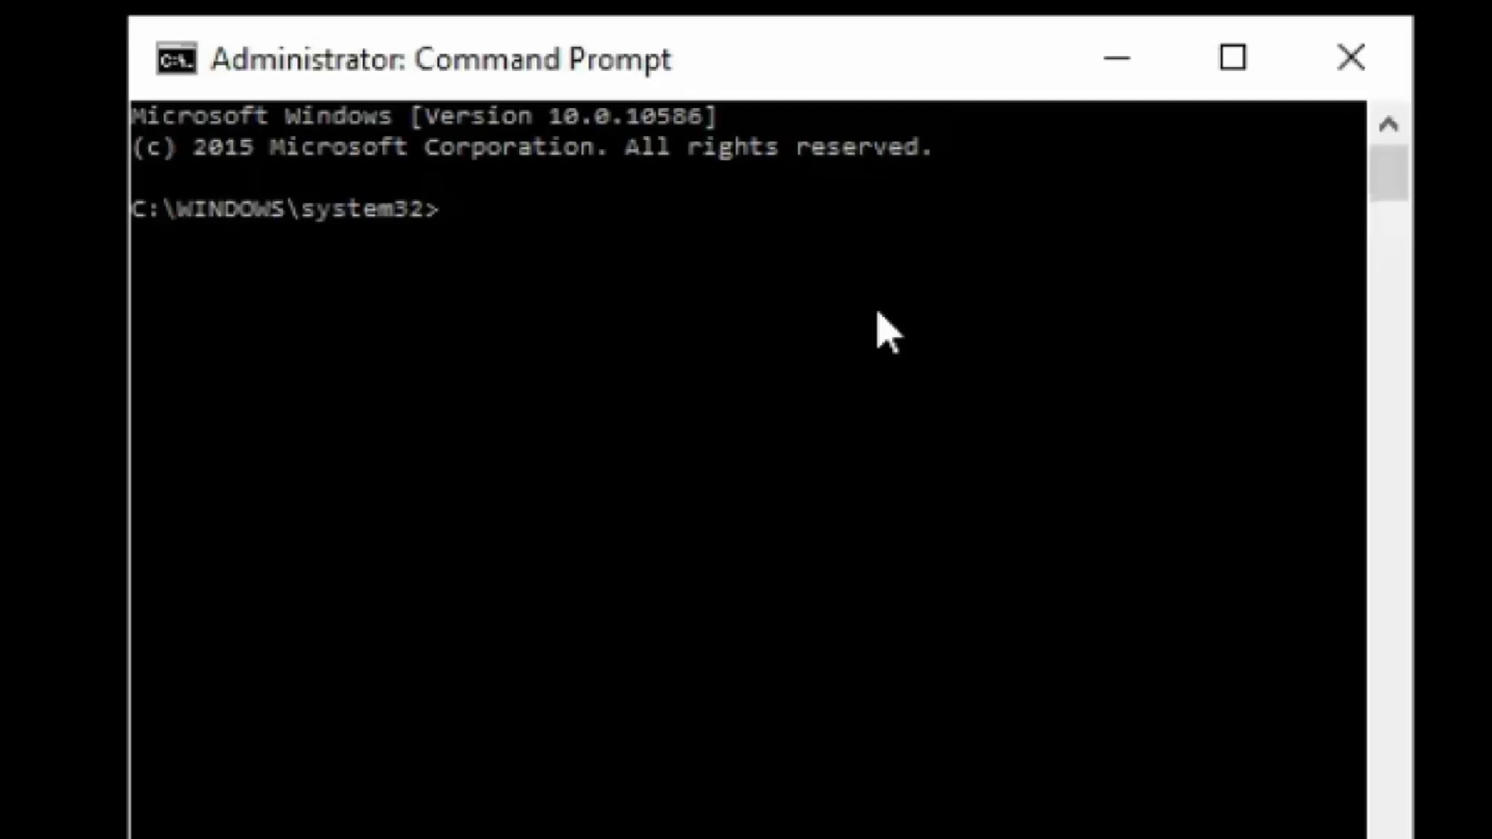
Run bcdedit -set loadoptions ENABLE_INTEGRITY_CHECKS, then enter bcdedit -set TESTSIGNING OFF at the prompt.
{"action": "type", "text": "bc"}
{"action": "type", "text": "dedit"}
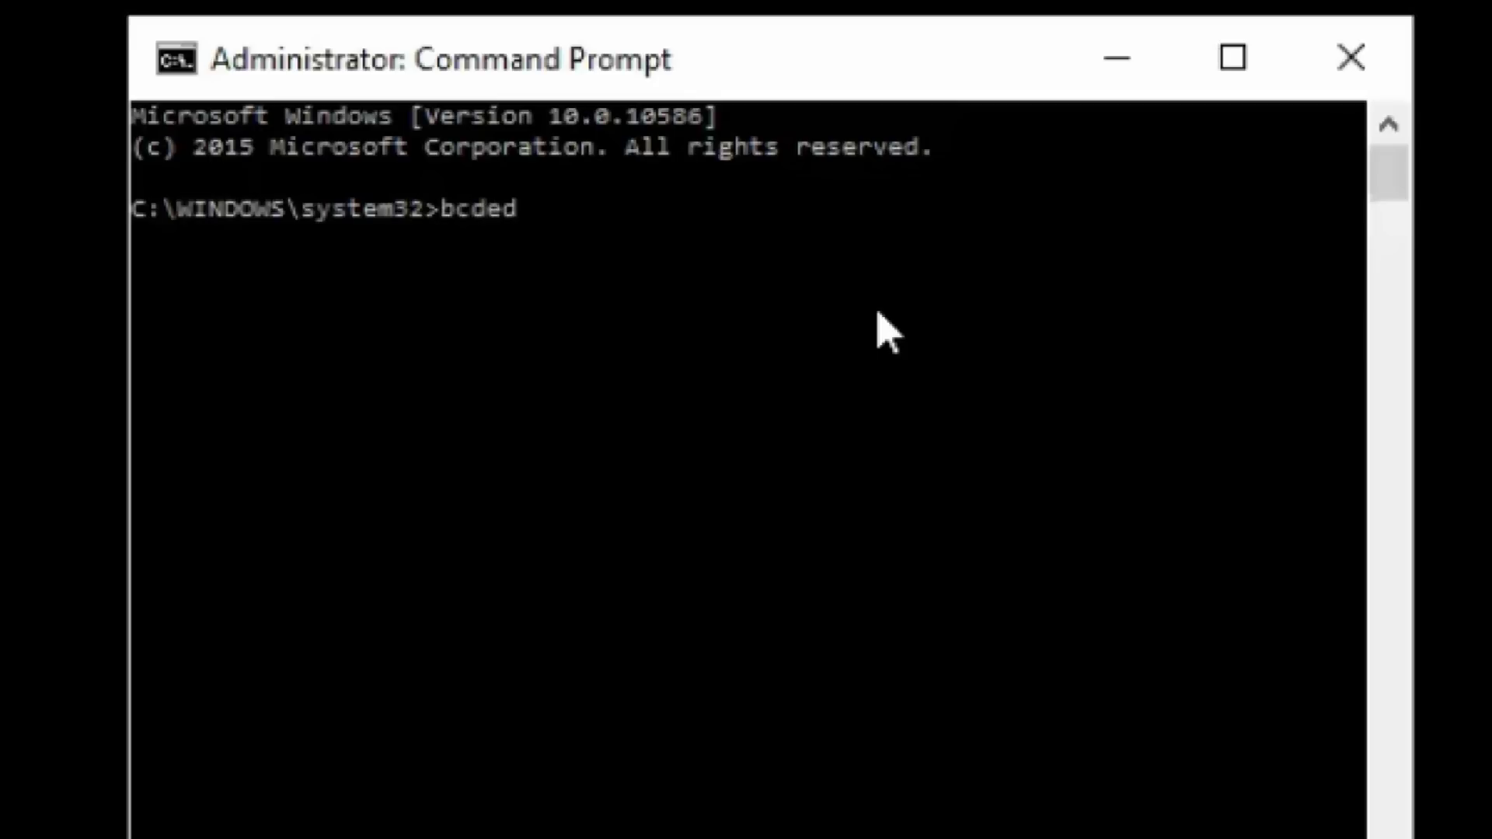
{"action": "type", "text": " /set"}
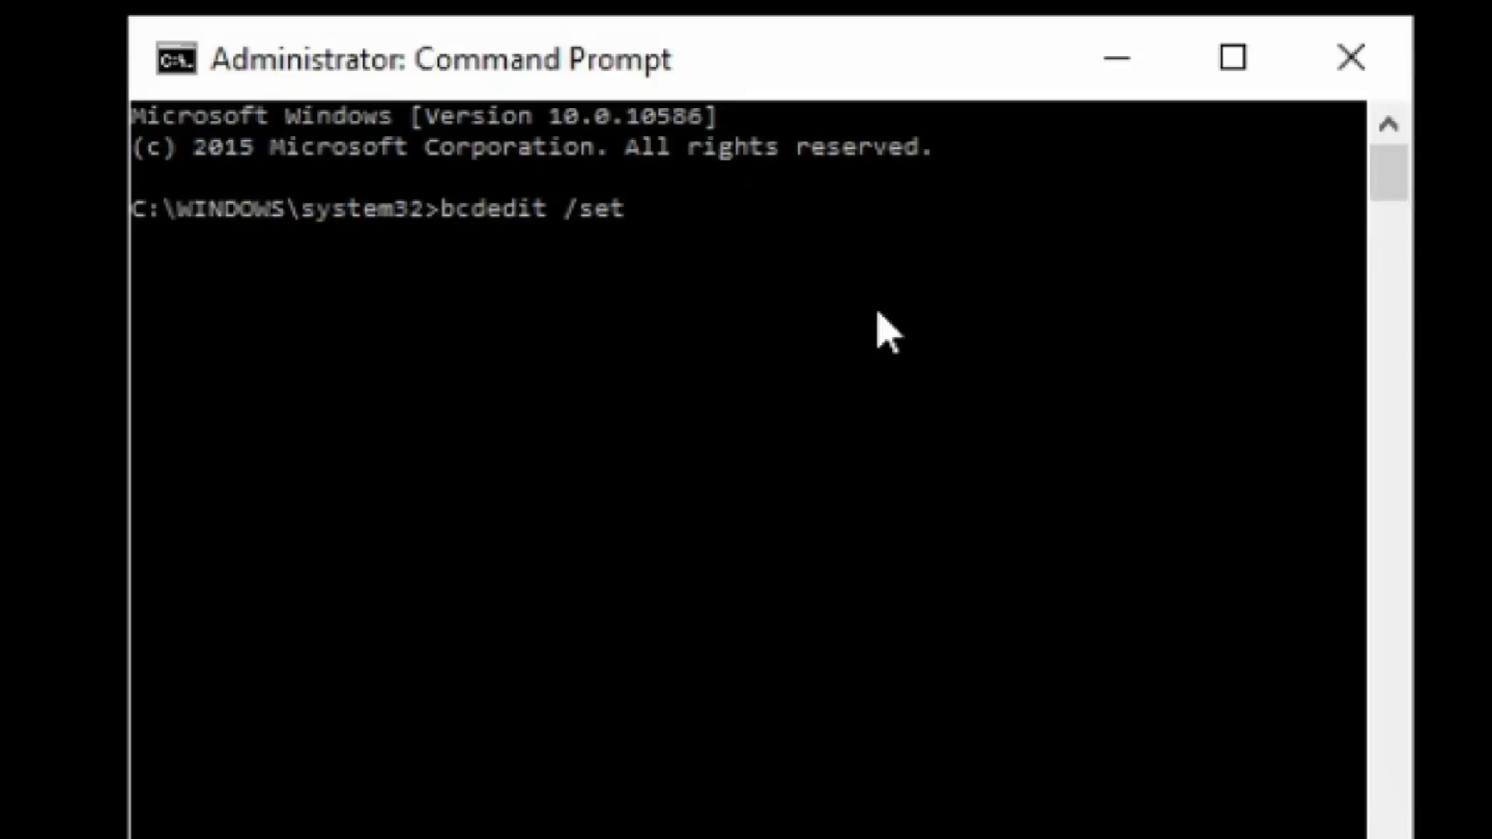
{"action": "type", "text": " loadoptions"}
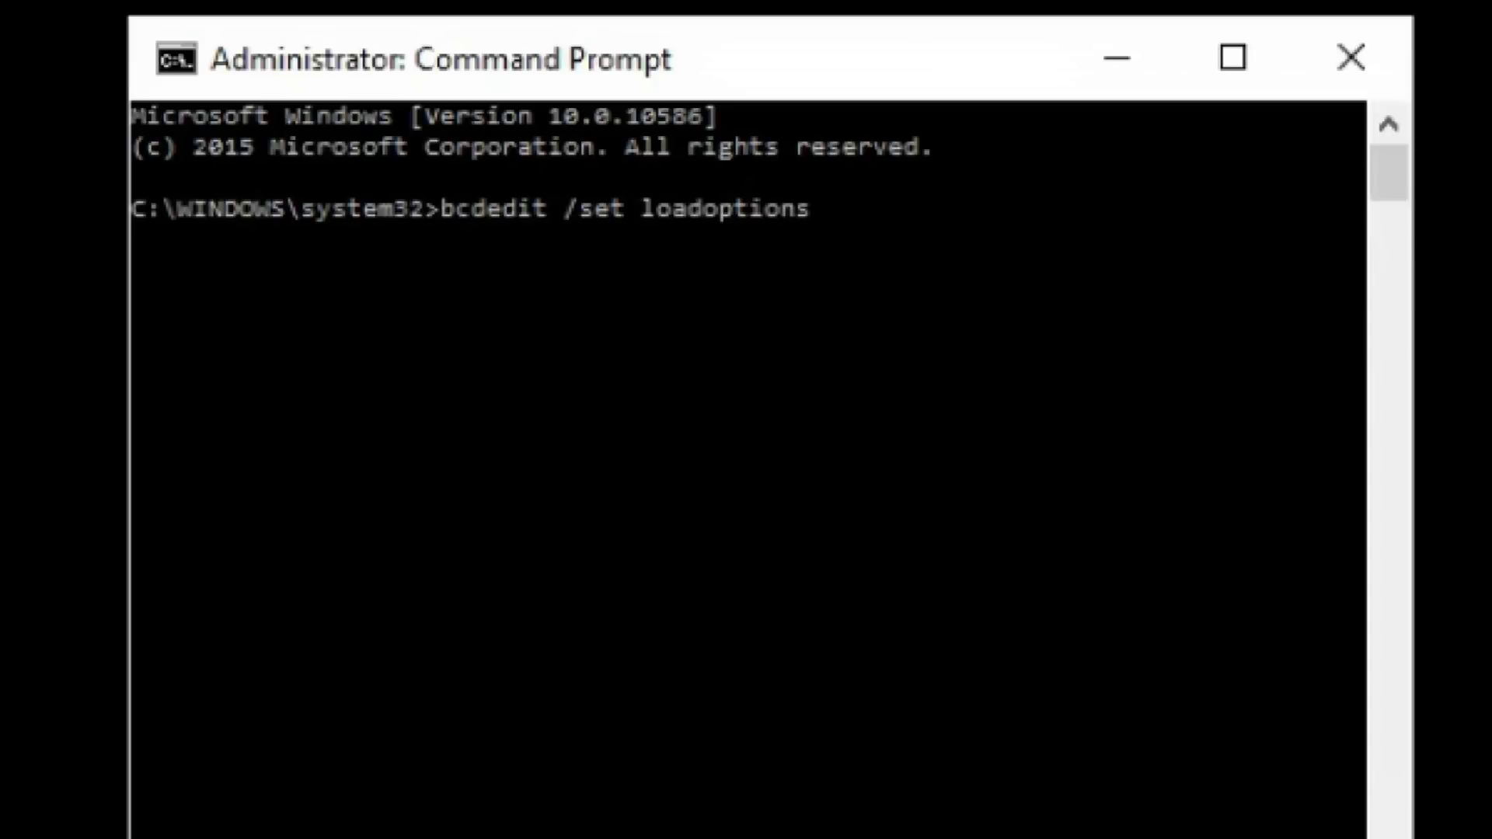
{"action": "key", "text": "BackSpace"}
{"action": "key", "text": "BackSpace"}
{"action": "key", "text": "BackSpace"}
{"action": "key", "text": "BackSpace"}
{"action": "key", "text": "BackSpace"}
{"action": "key", "text": "BackSpace"}
{"action": "key", "text": "BackSpace"}
{"action": "key", "text": "BackSpace"}
{"action": "key", "text": "BackSpace"}
{"action": "key", "text": "BackSpace"}
{"action": "key", "text": "BackSpace"}
{"action": "key", "text": "BackSpace"}
{"action": "key", "text": "BackSpace"}
{"action": "key", "text": "BackSpace"}
{"action": "key", "text": "BackSpace"}
{"action": "key", "text": "BackSpace"}
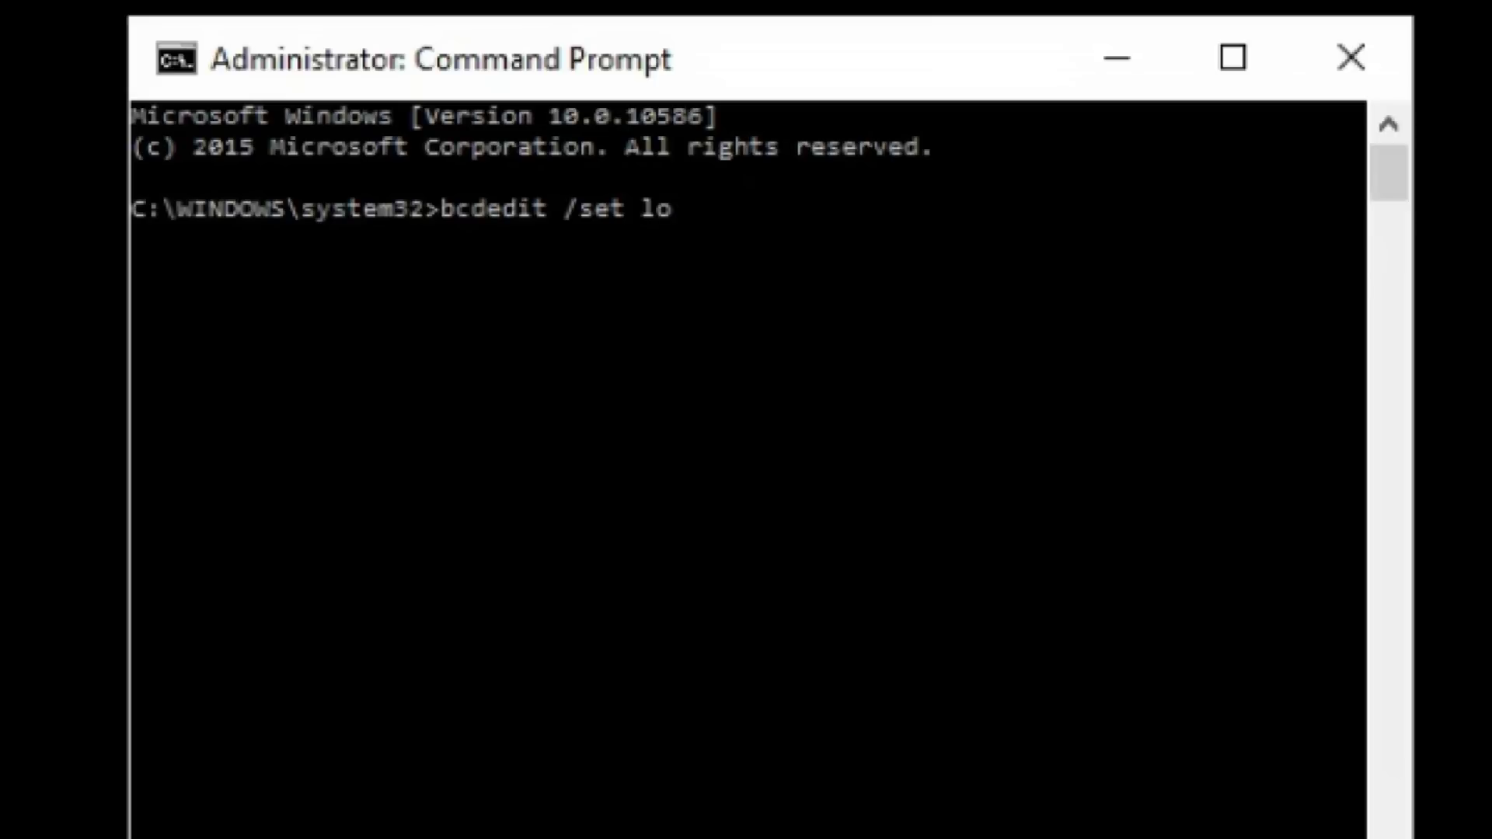
{"action": "type", "text": "-set loadoptions"}
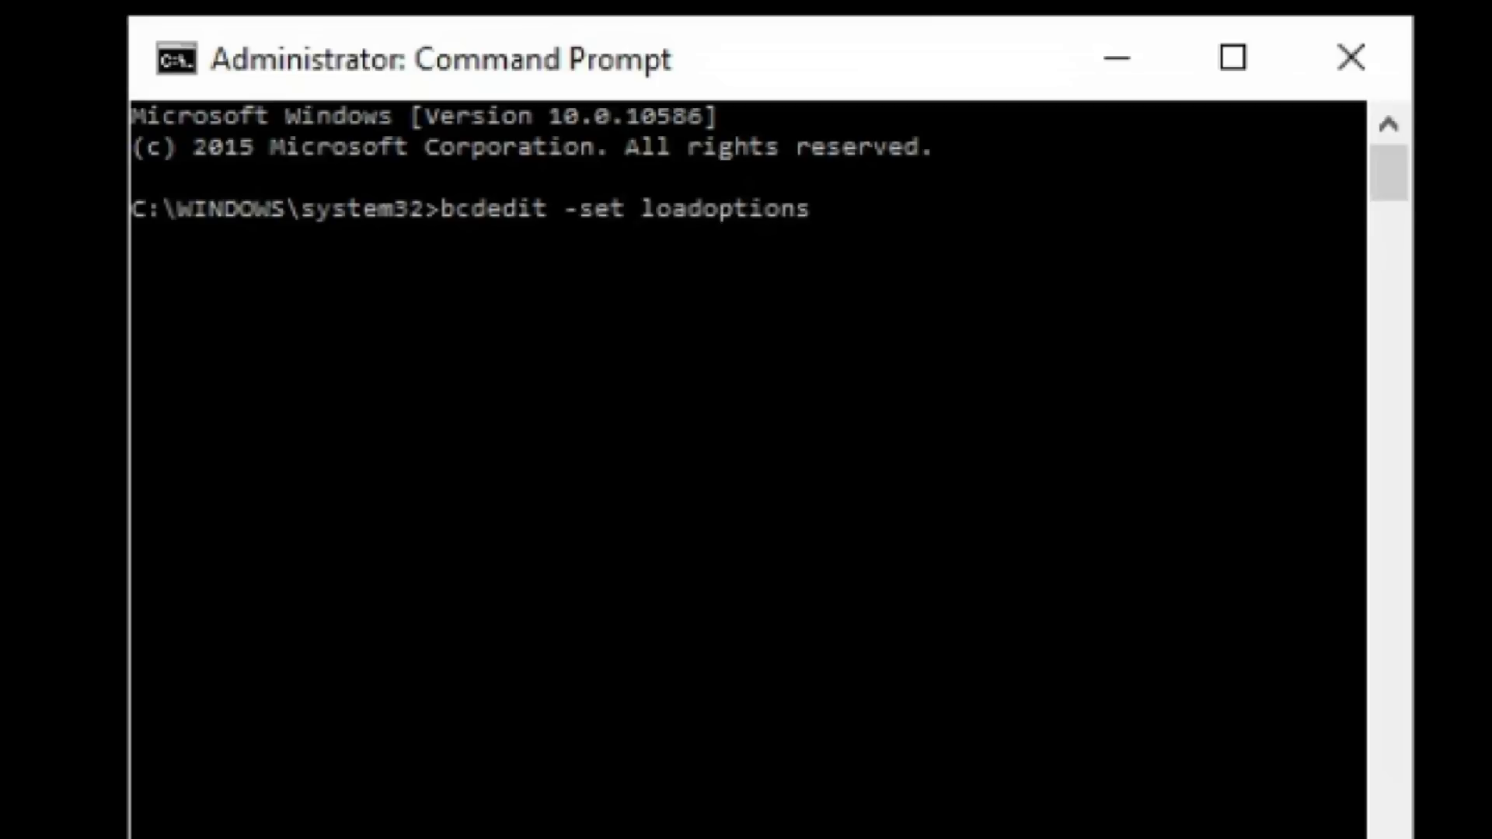
{"action": "type", "text": " ENABLE_INTEGRITY_CHECKS"}
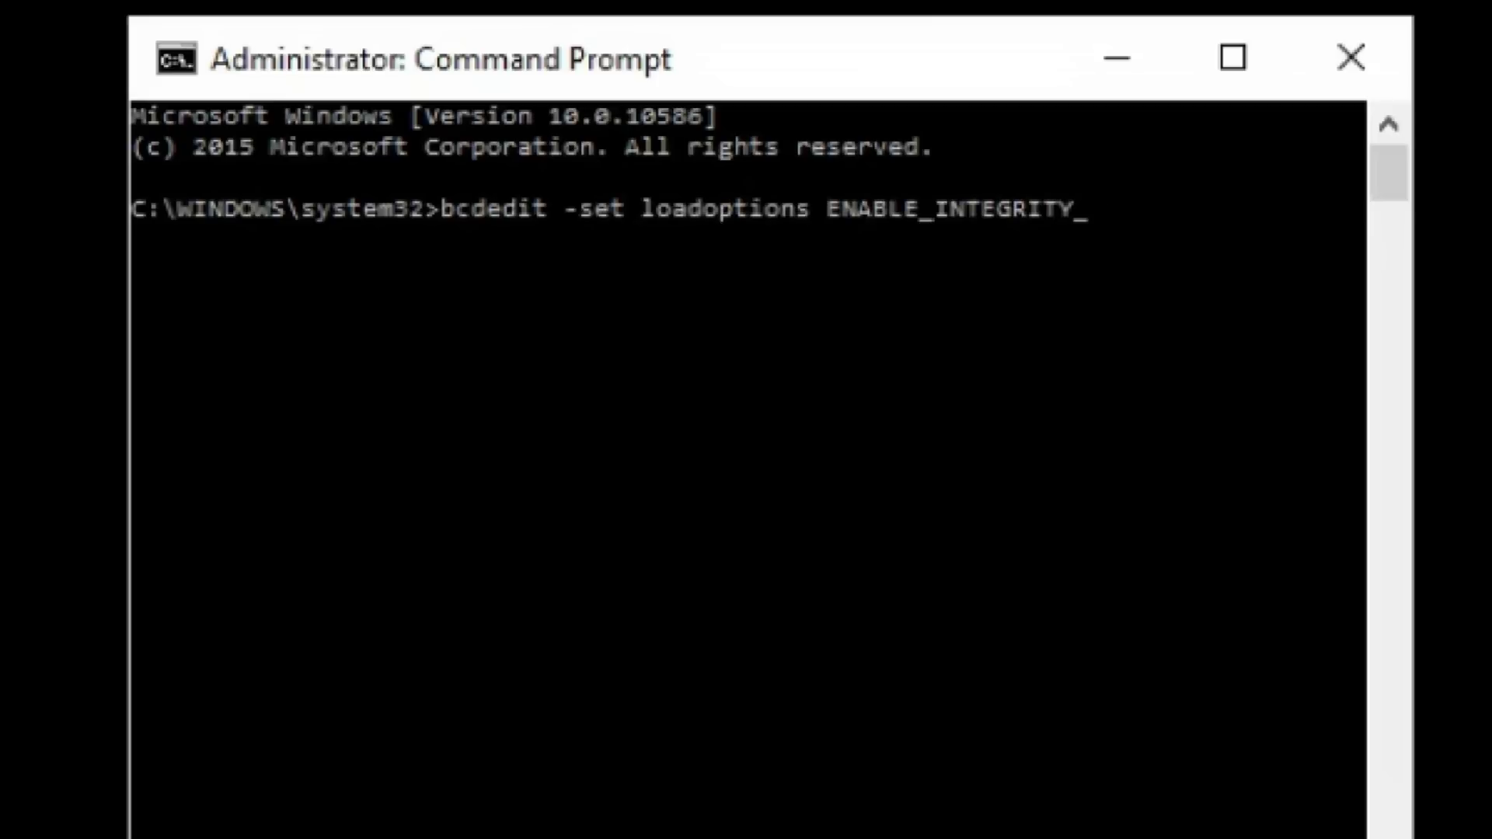
{"action": "key", "text": "Return"}
{"action": "type", "text": "bcdedit -set"}
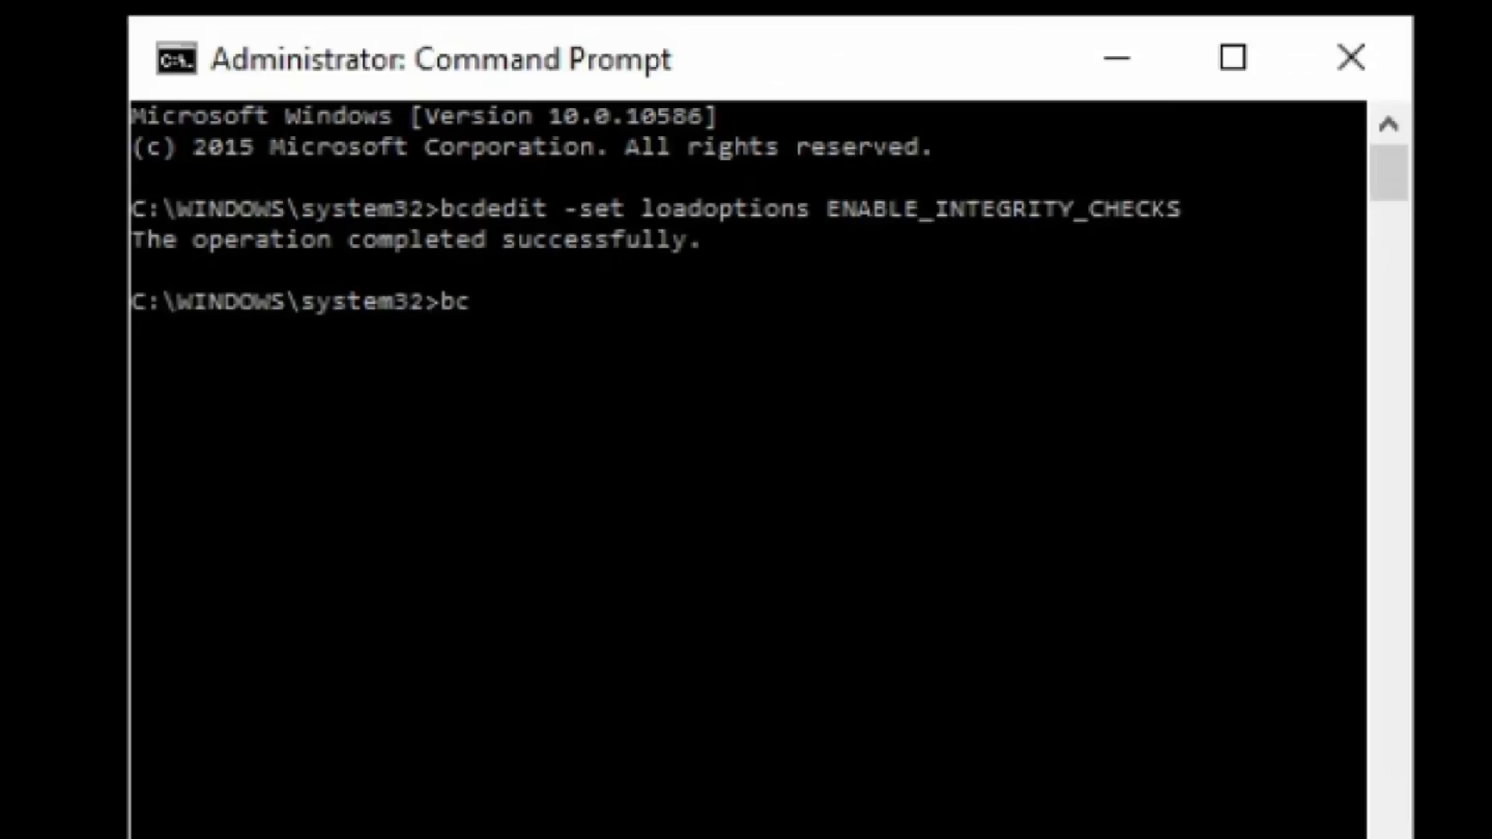
{"action": "type", "text": " TESTSIGNING"}
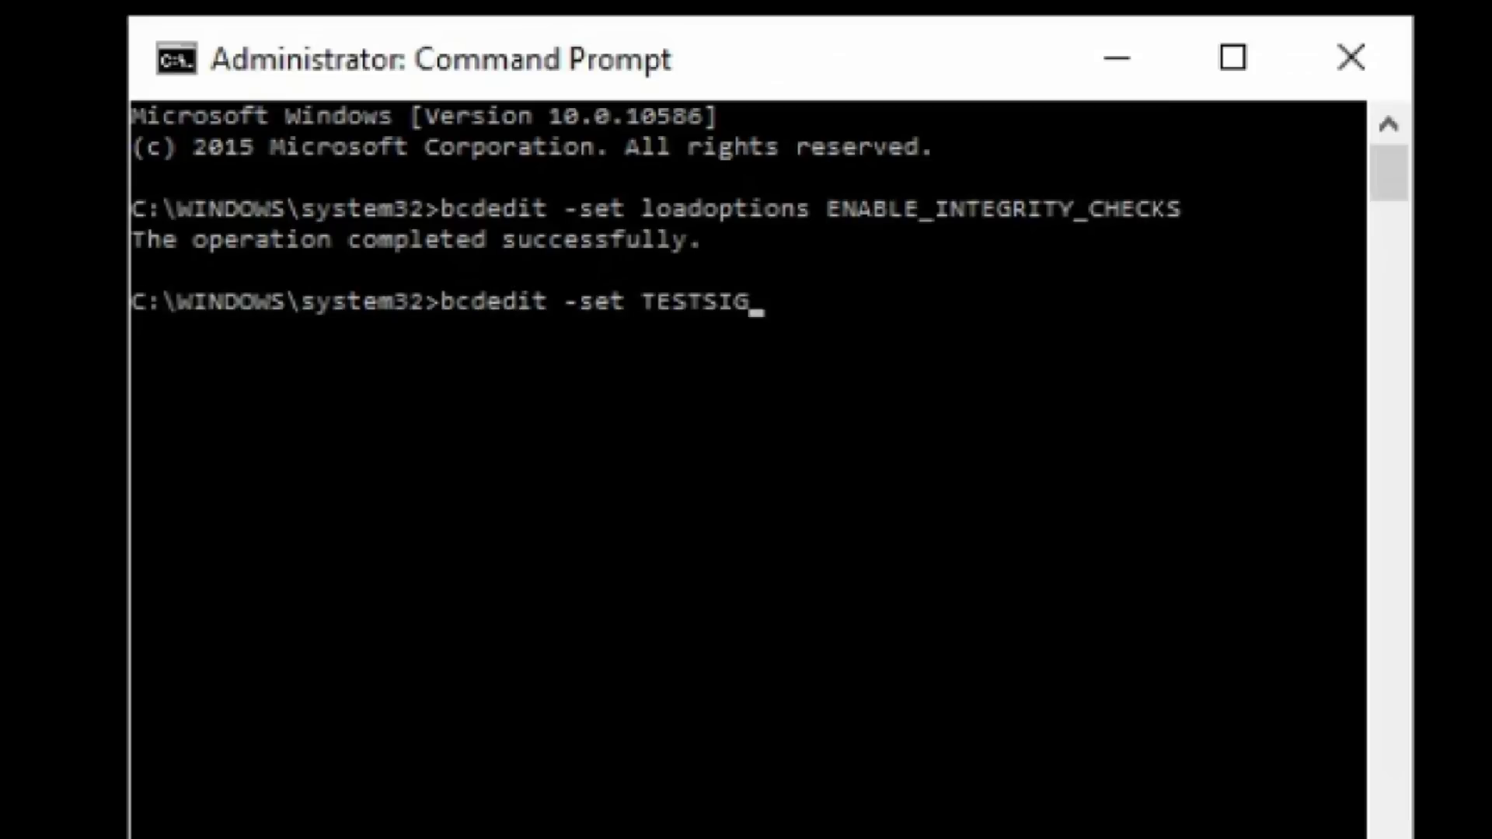
{"action": "type", "text": " OFF"}
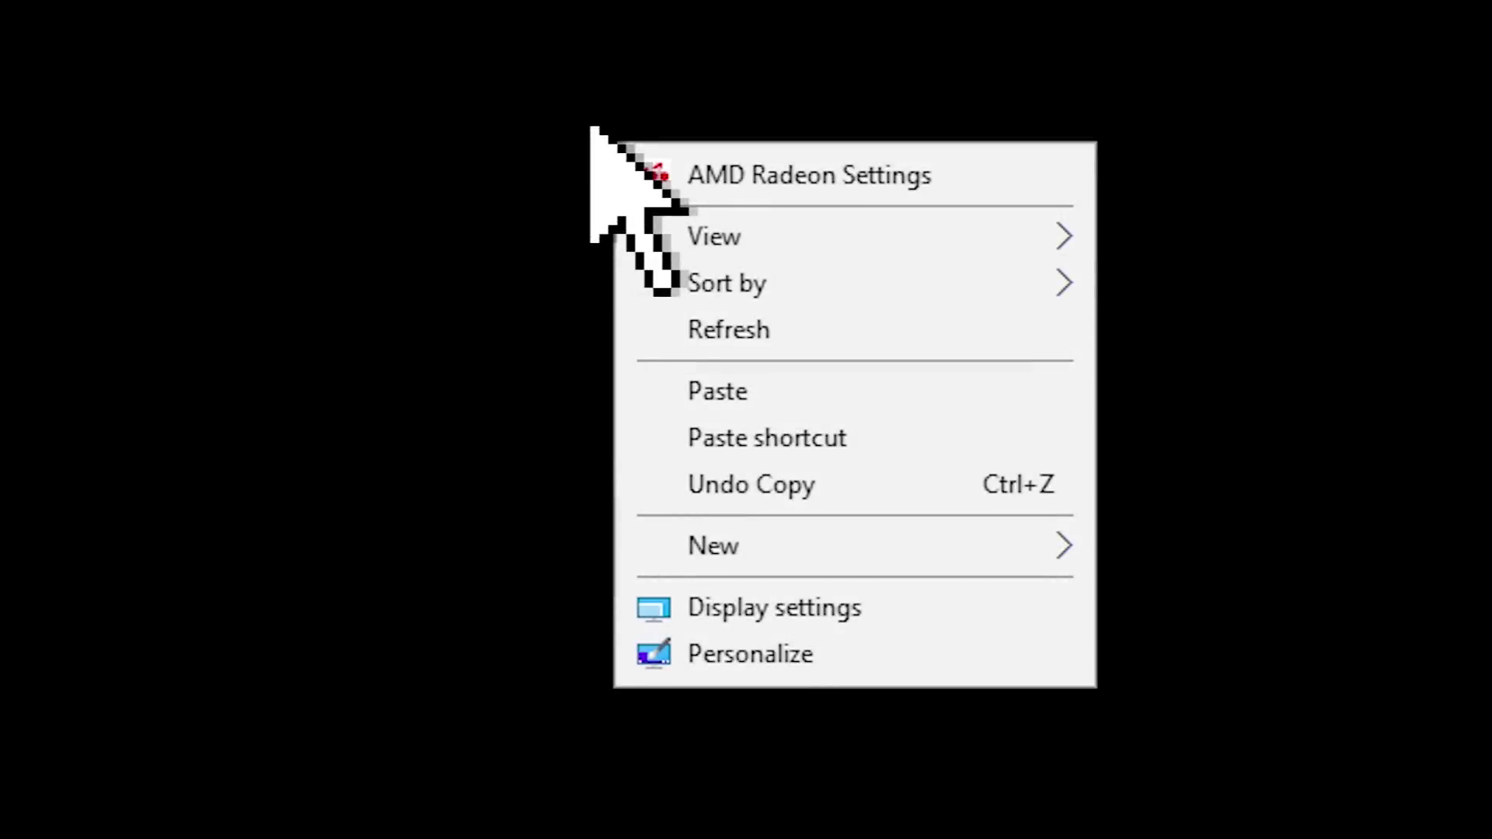
Launch AMD Radeon Settings from the desktop's right-click menu.
{"action": "left_click", "coordinate": [793, 171]}
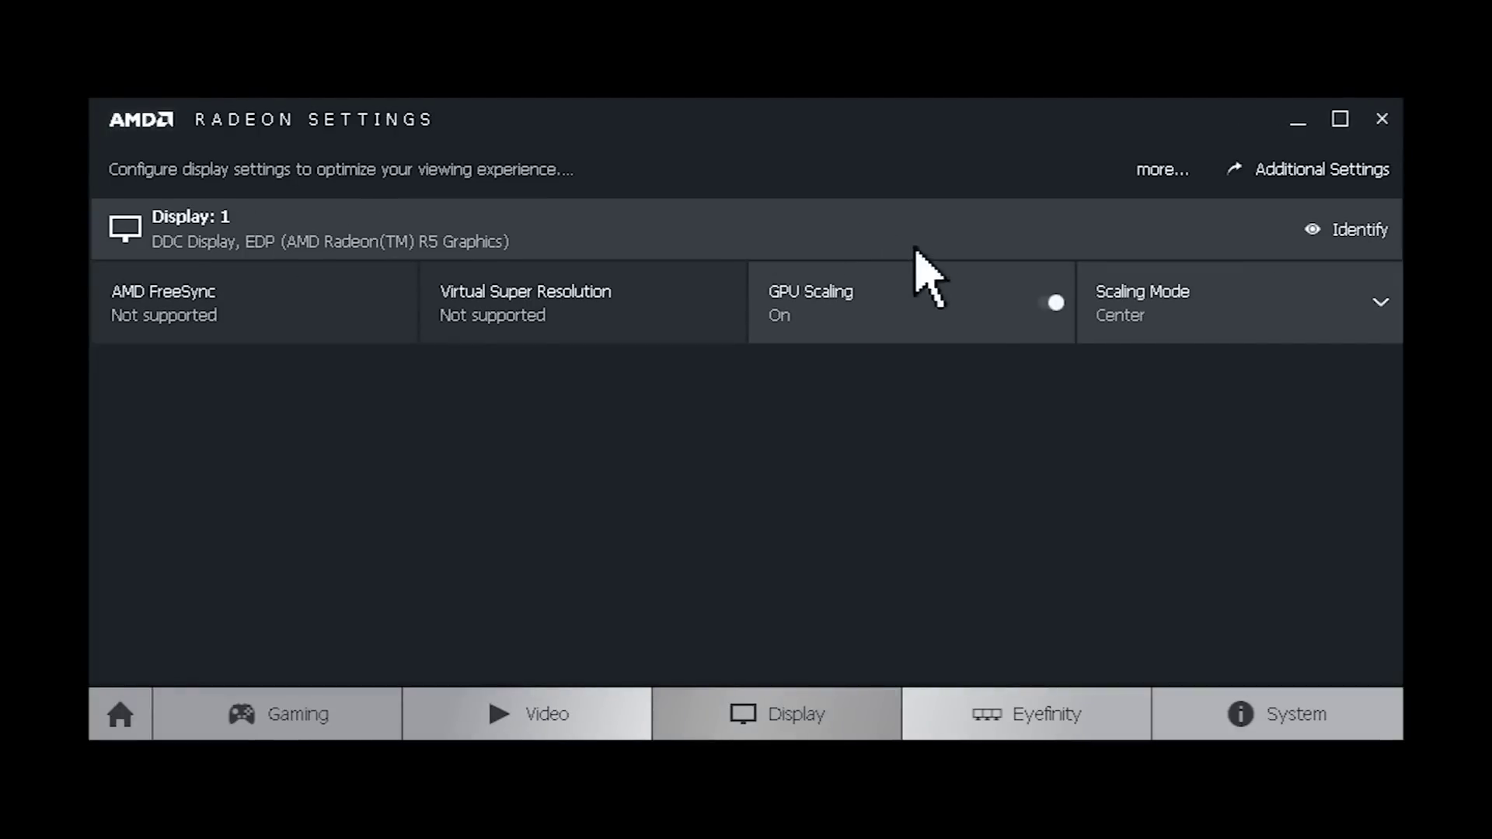
Switch GPU Scaling to Off on the Display page and bring up AMD Additional Settings.
{"action": "left_click", "coordinate": [1053, 302]}
{"action": "left_click", "coordinate": [1284, 170]}
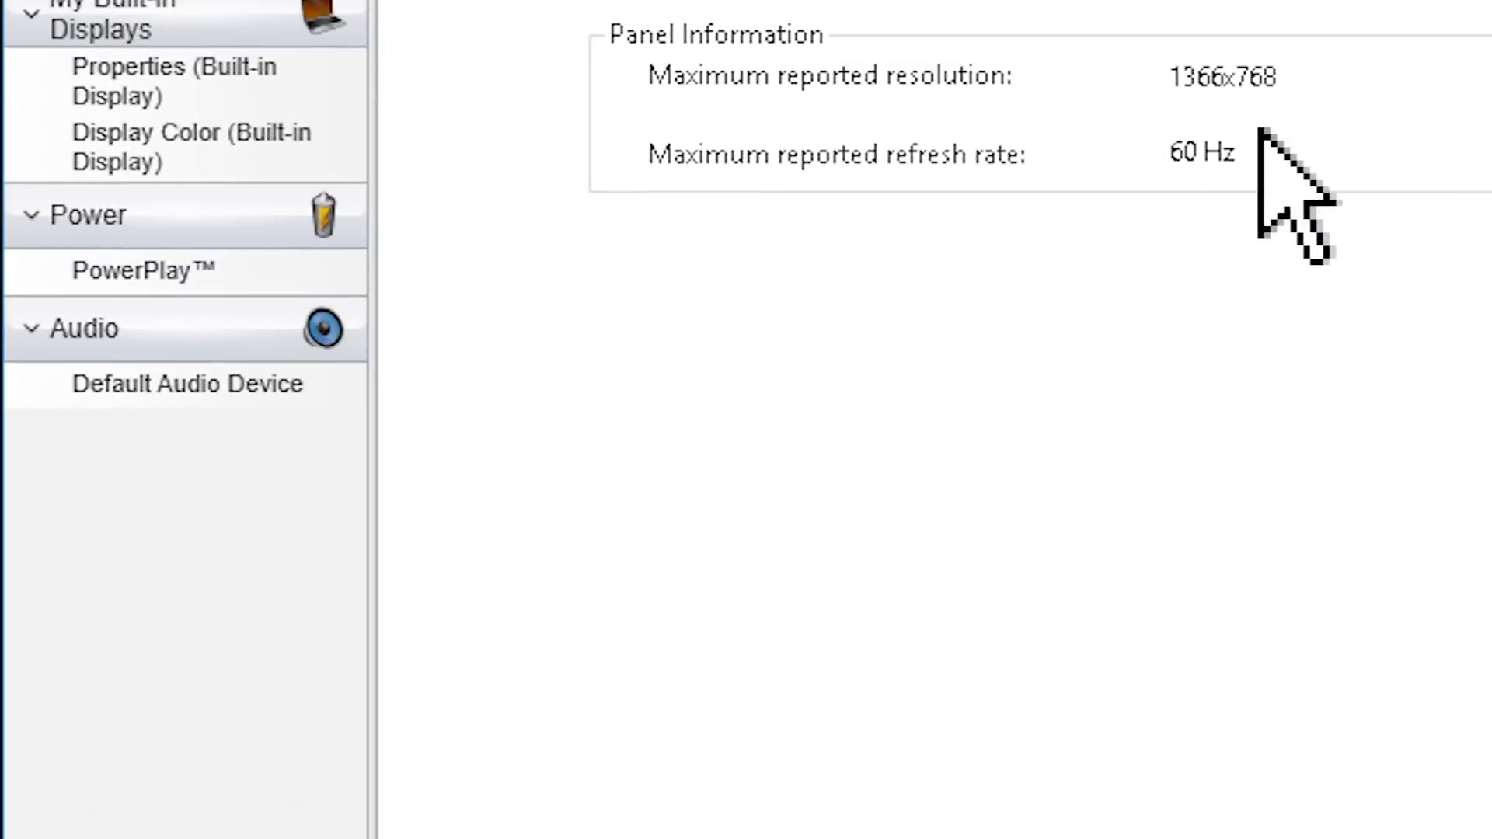
Set the PowerPlay Plugged In mode to Maximize Performance.
{"action": "left_click", "coordinate": [200, 269]}
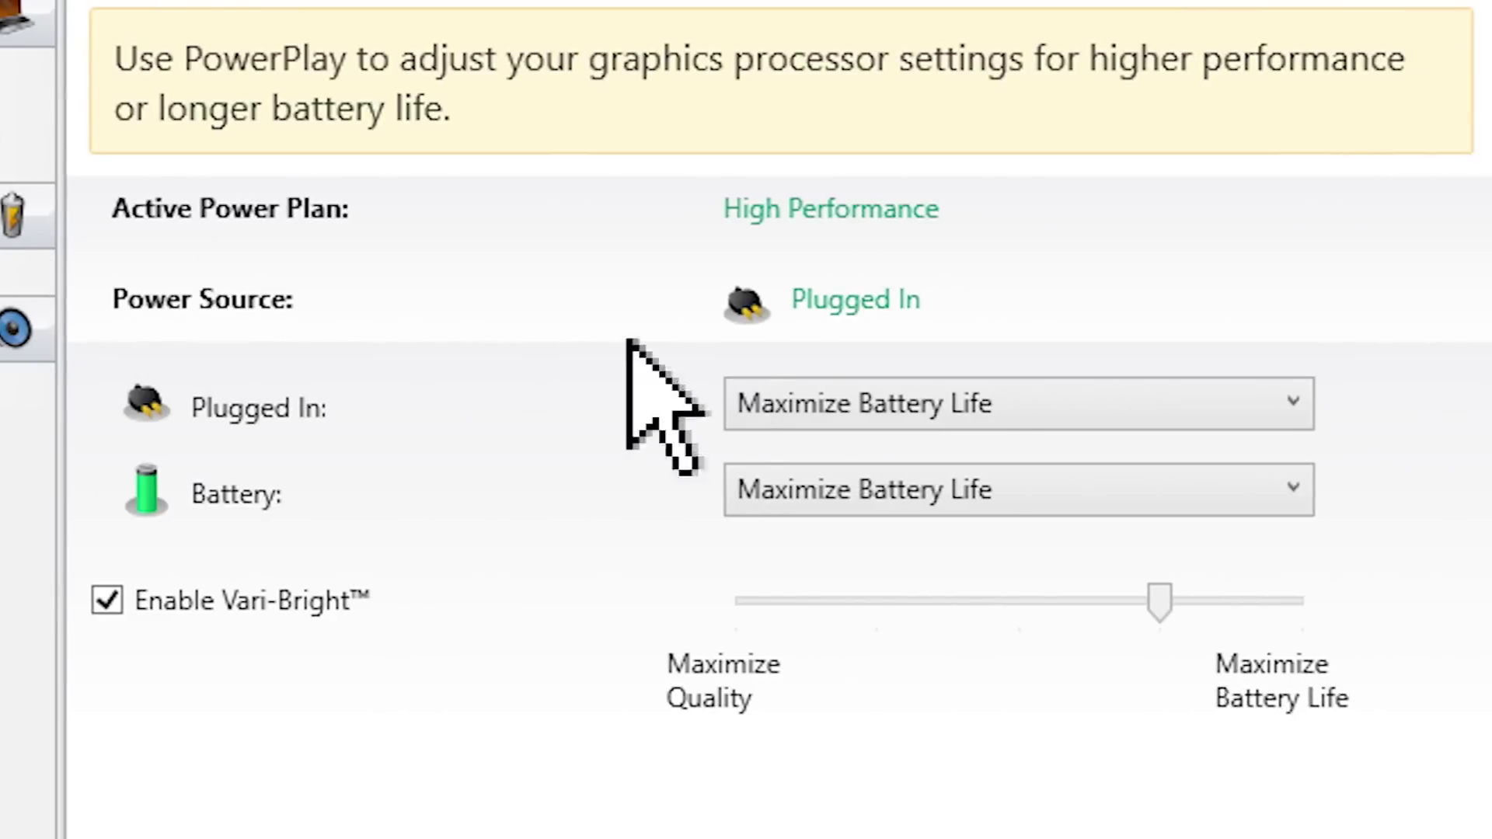
{"action": "left_click", "coordinate": [956, 406]}
{"action": "left_click", "coordinate": [956, 502]}
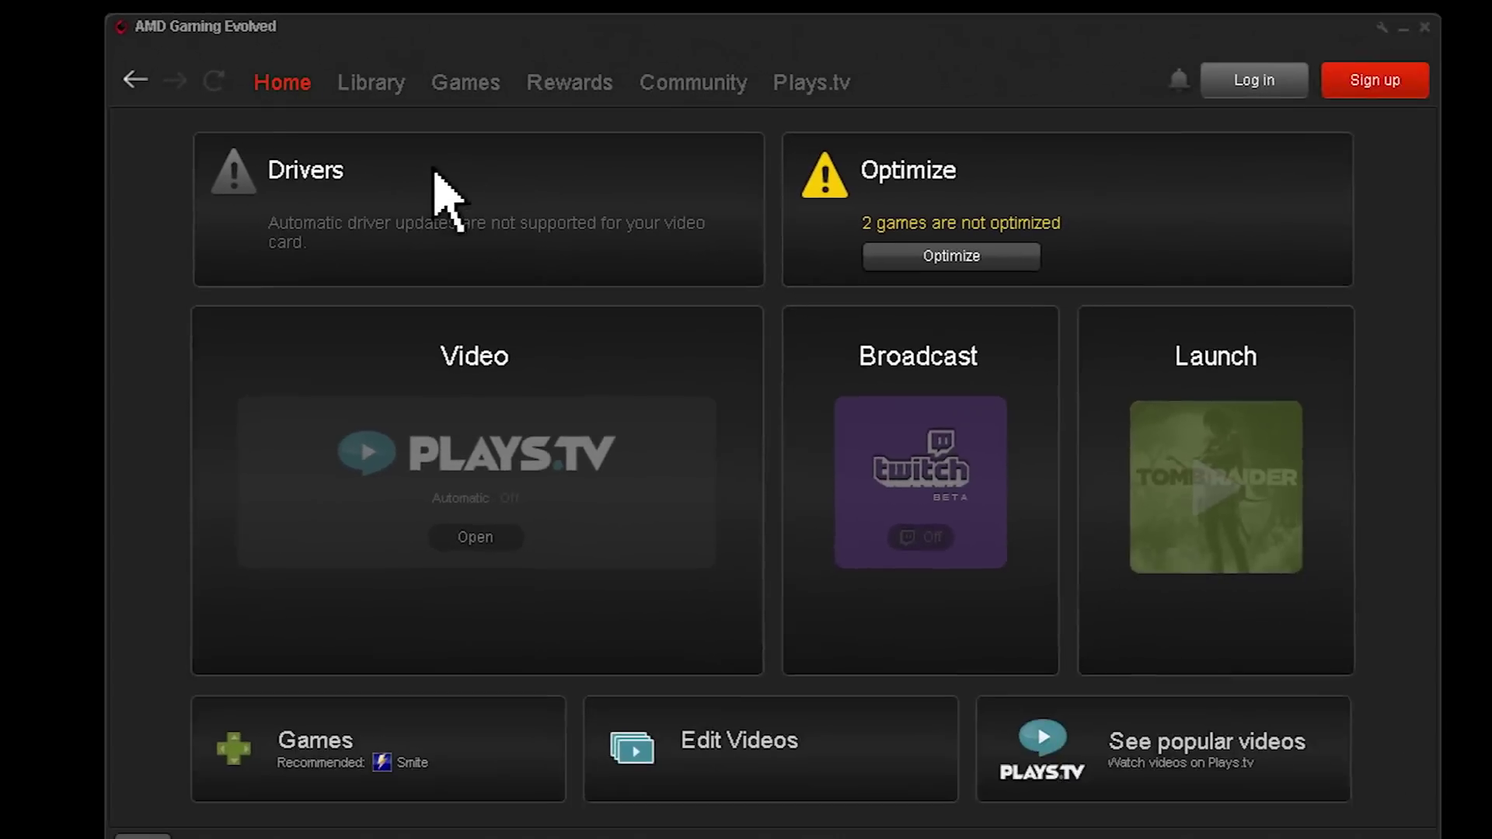
Optimize GTA V's game settings for Performance in AMD Gaming Evolved.
{"action": "left_click", "coordinate": [371, 91]}
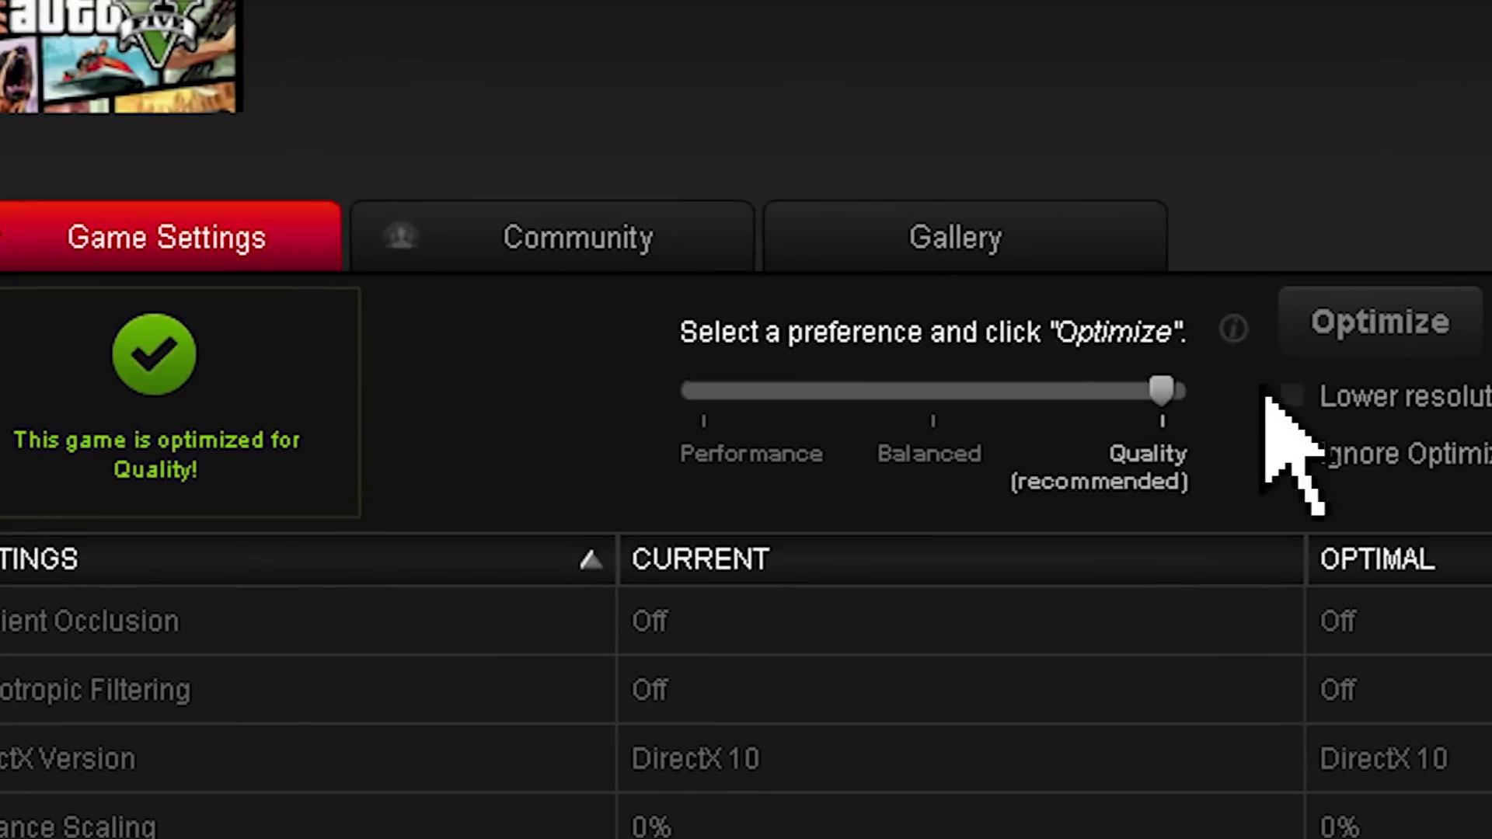
{"action": "left_click", "coordinate": [1350, 303]}
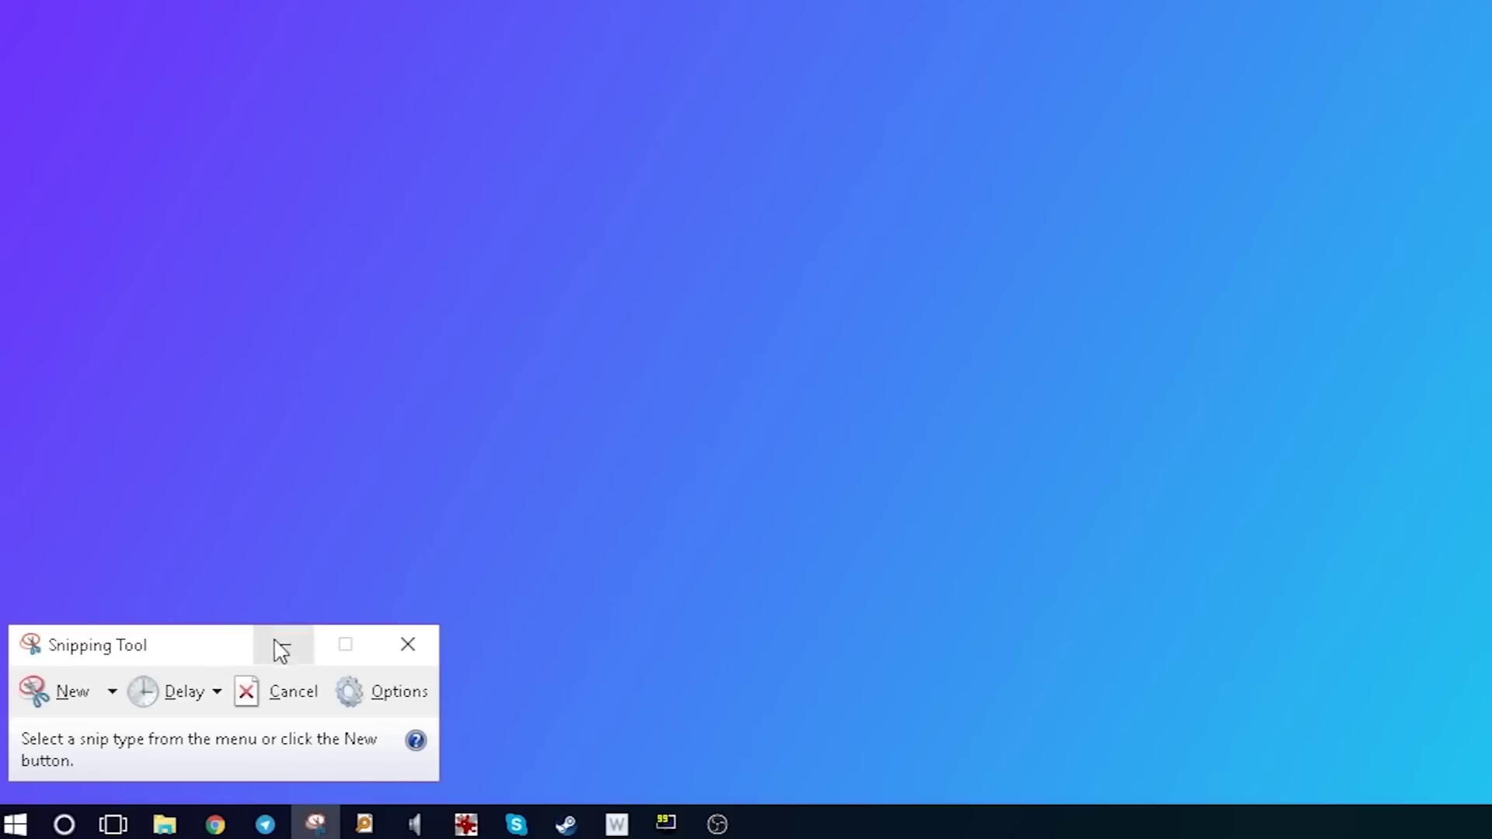
Minimize the Snipping Tool window out of the way.
{"action": "left_click", "coordinate": [278, 642]}
{"action": "left_click", "coordinate": [317, 828]}
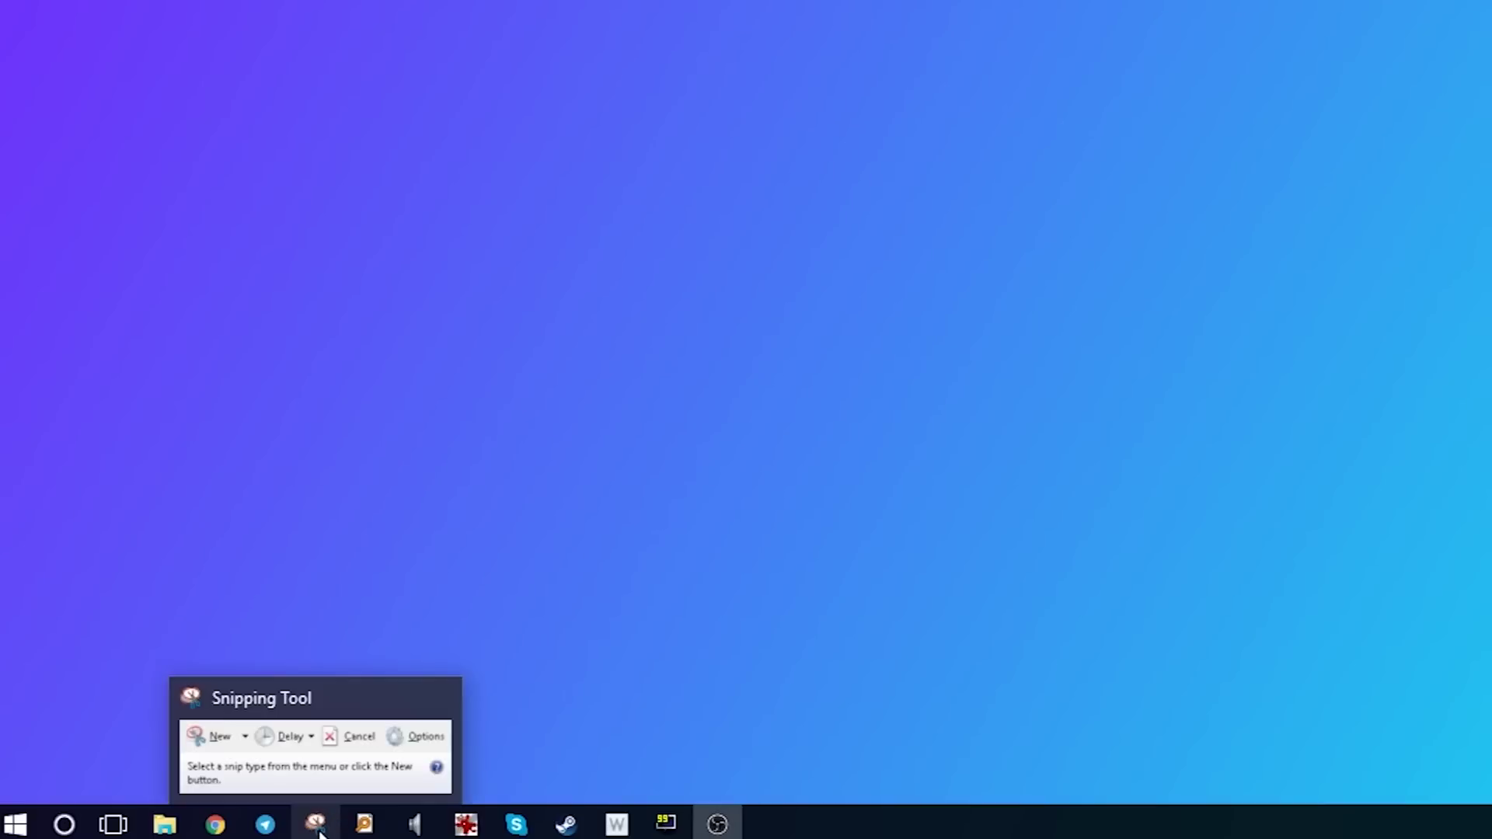
{"action": "left_click", "coordinate": [286, 644]}
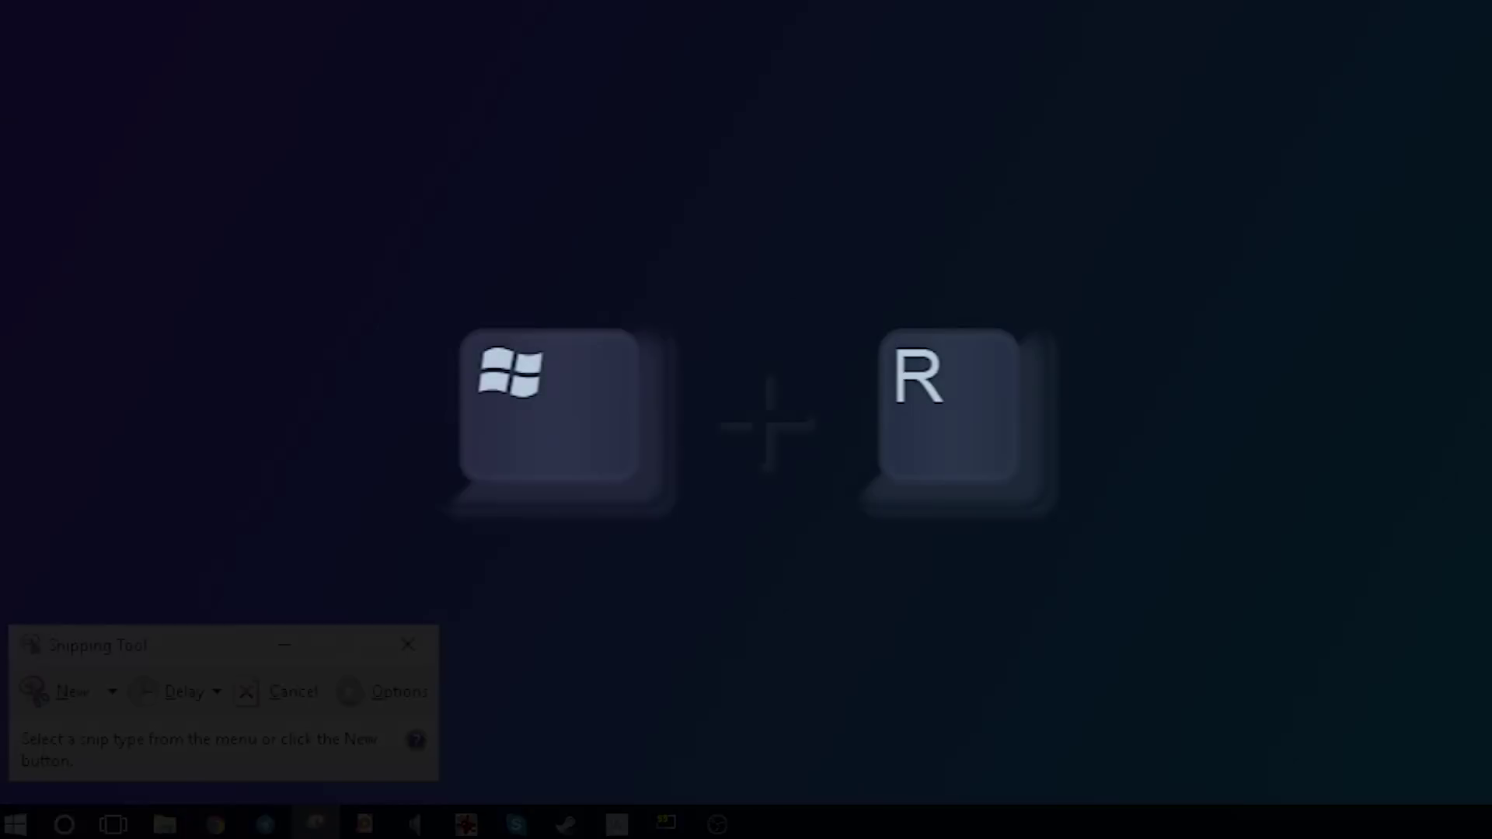
Run sysdm.cpl and open the Advanced tab's Performance Settings for visual effects.
{"action": "key", "text": "super+r"}
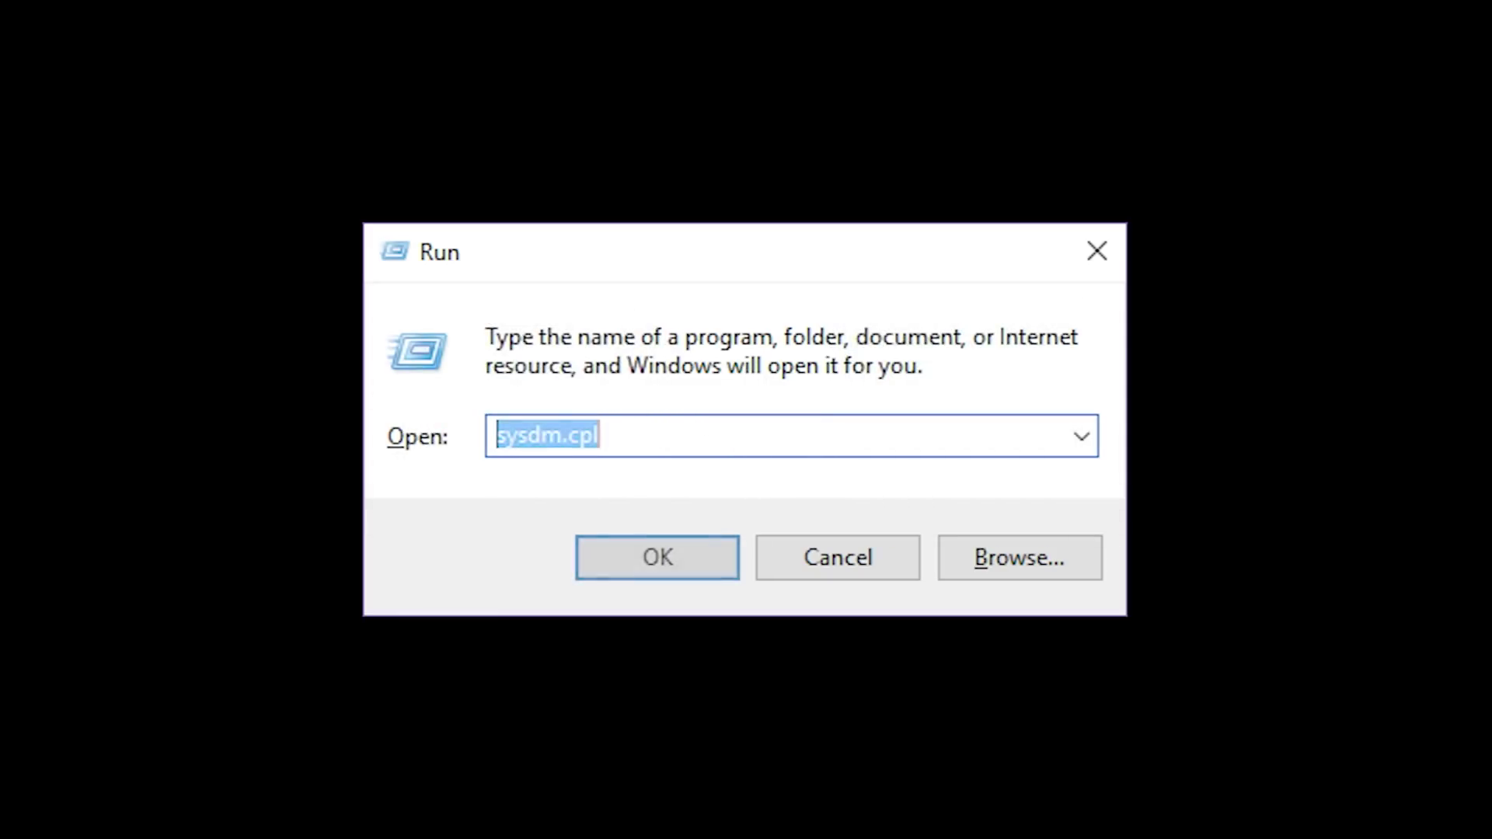
{"action": "left_click", "coordinate": [704, 566]}
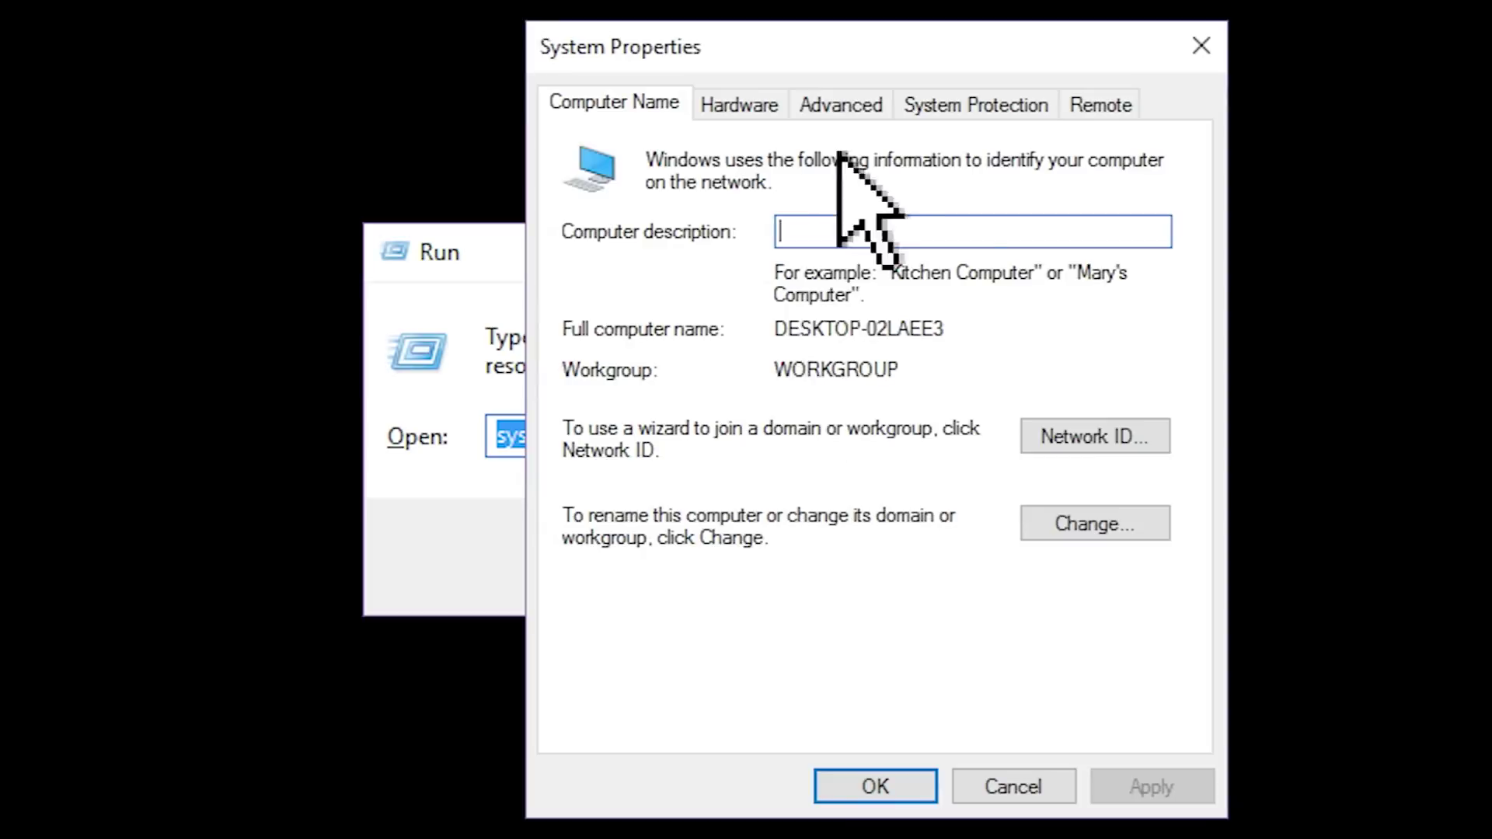
{"action": "left_click", "coordinate": [855, 109]}
{"action": "left_click", "coordinate": [1099, 287]}
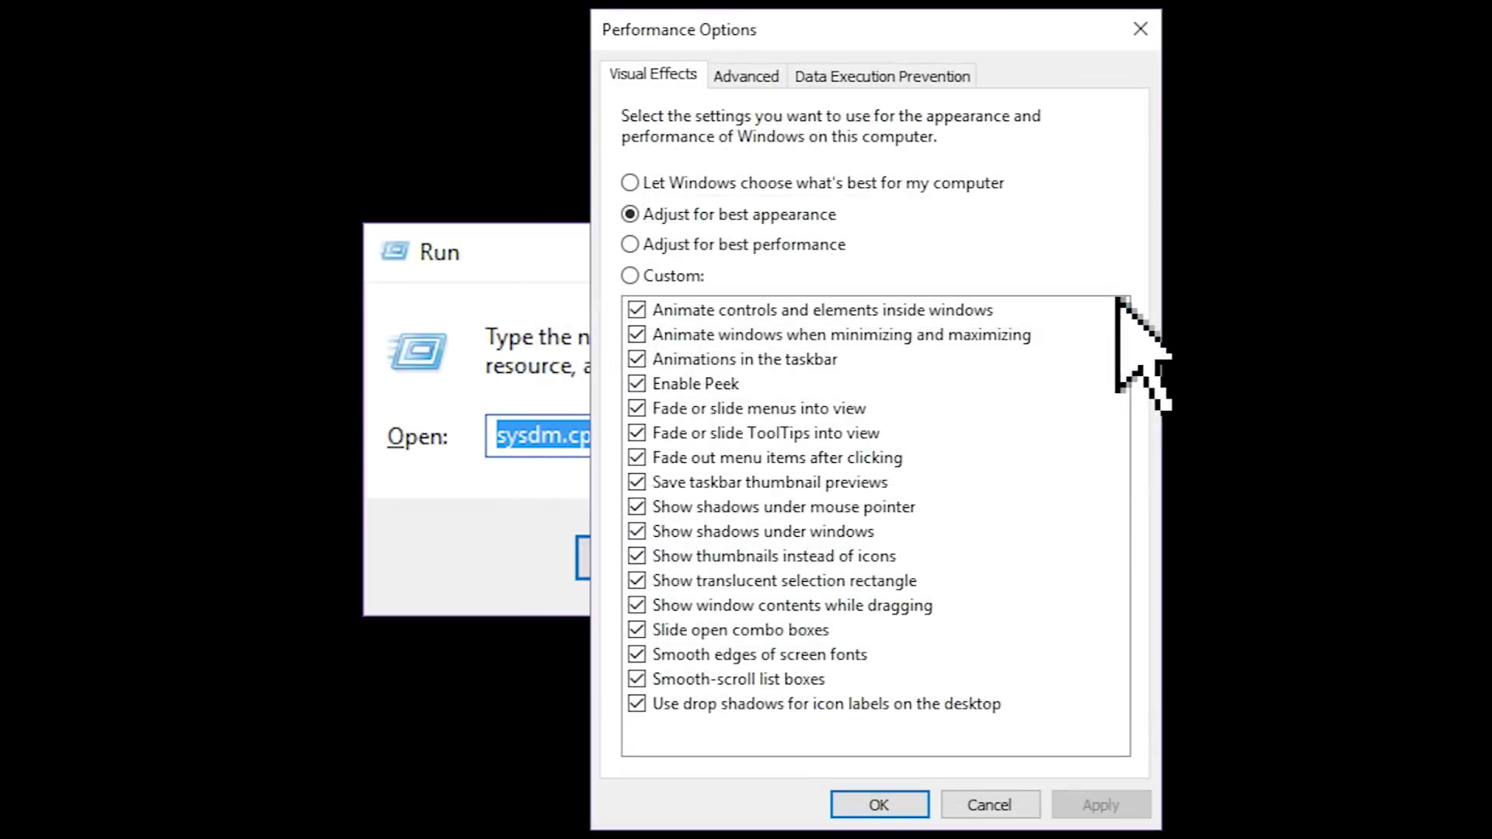